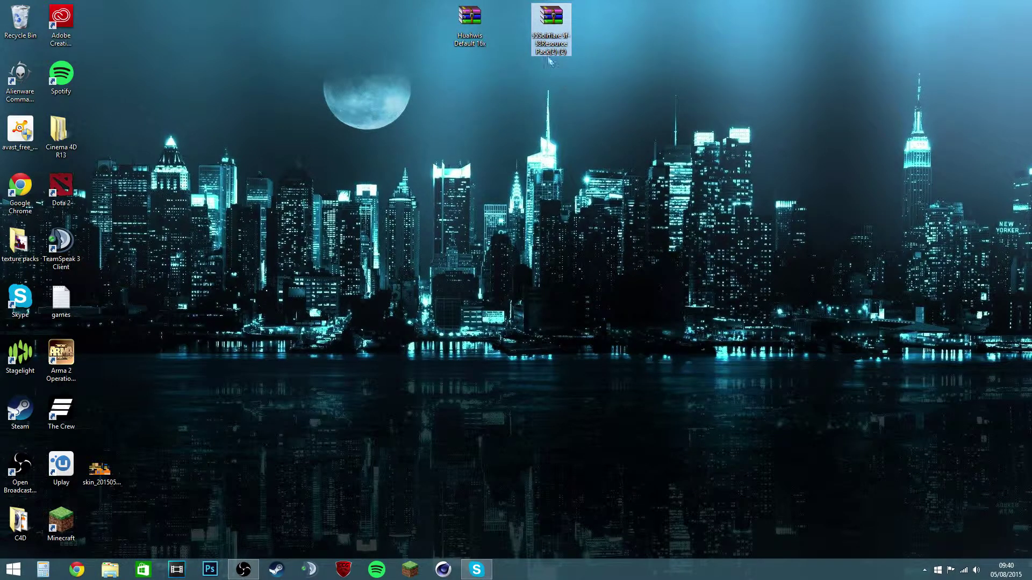
# Extract the Solrflare pack archive to the desktop with WinRAR and delete the archive
pyautogui.rightClick(550, 27)
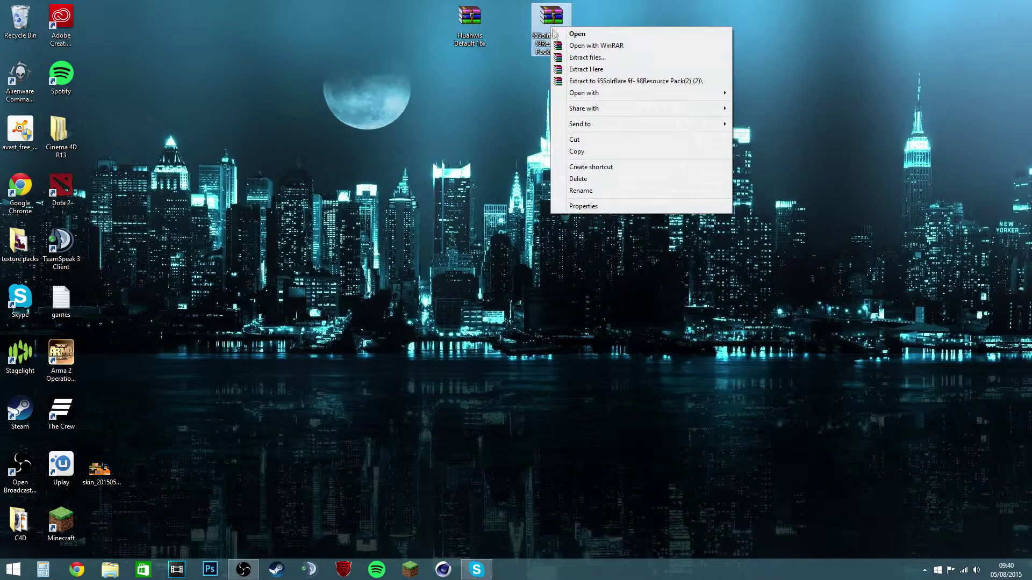
pyautogui.click(594, 58)
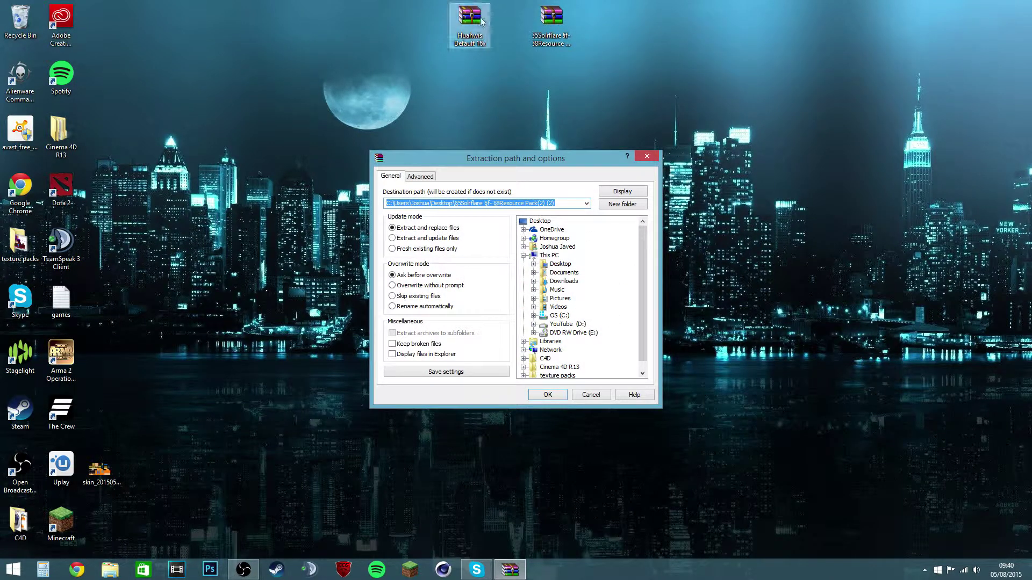
pyautogui.click(558, 397)
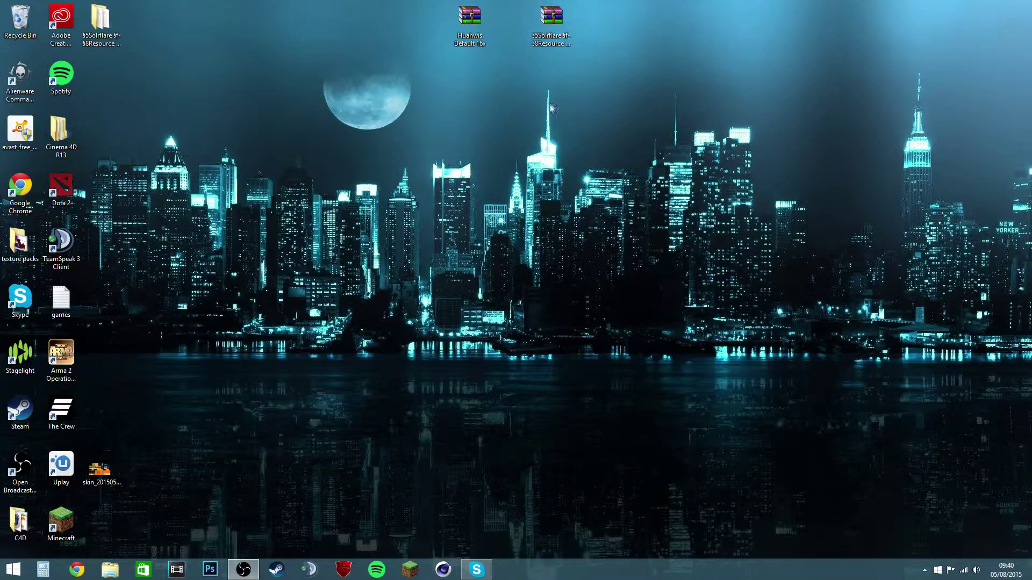
pyautogui.moveTo(108, 38); pyautogui.dragTo(962, 42)
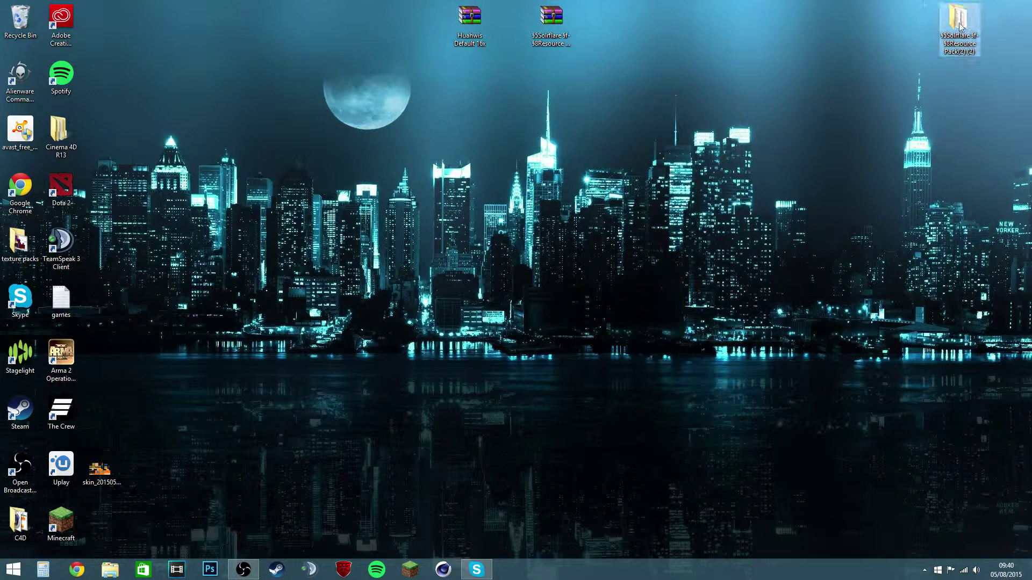
pyautogui.moveTo(550, 21); pyautogui.dragTo(22, 19)
# Extract the Huahwis archive to the desktop with WinRAR and delete the archive
pyautogui.moveTo(469, 19); pyautogui.dragTo(785, 137)
pyautogui.rightClick(785, 137)
pyautogui.click(823, 169)
pyautogui.click(548, 393)
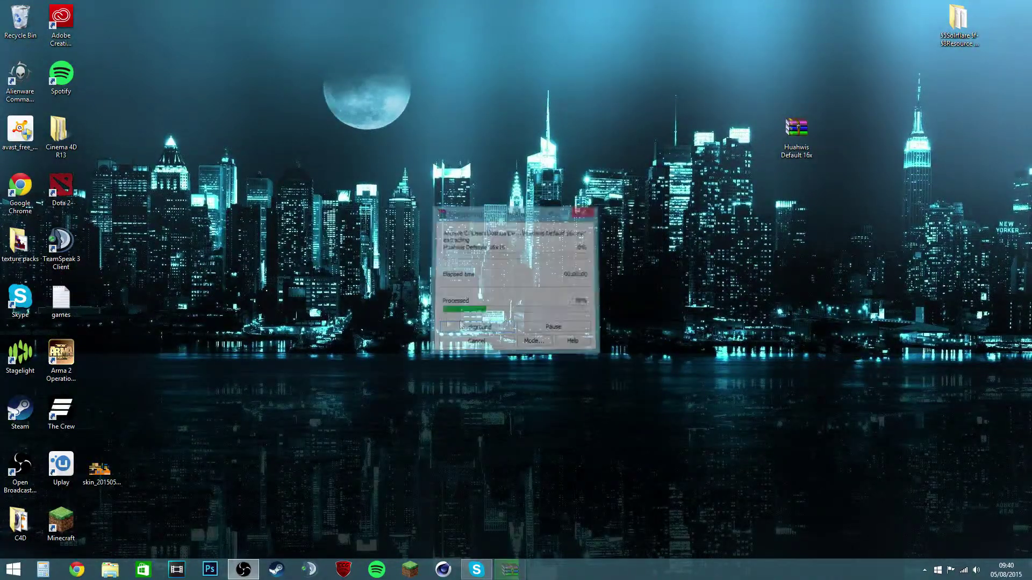
pyautogui.moveTo(100, 22); pyautogui.dragTo(920, 37)
pyautogui.click(796, 132)
pyautogui.moveTo(17, 21); pyautogui.dragTo(18, 20)
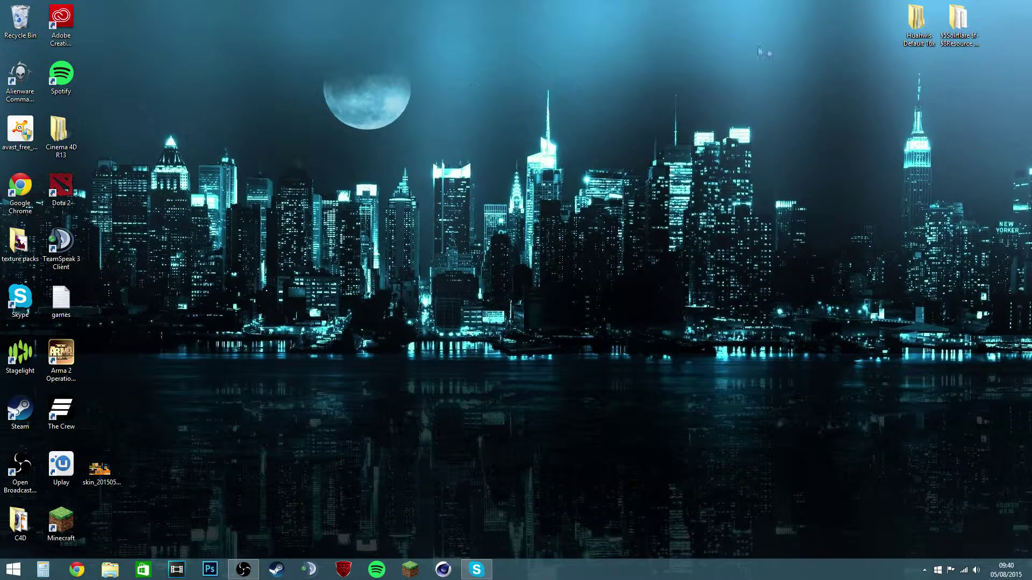
# Place the Huahwis Default 16x and Solrflare folders side by side at the top of the desktop
pyautogui.moveTo(903, 34); pyautogui.dragTo(645, 38)
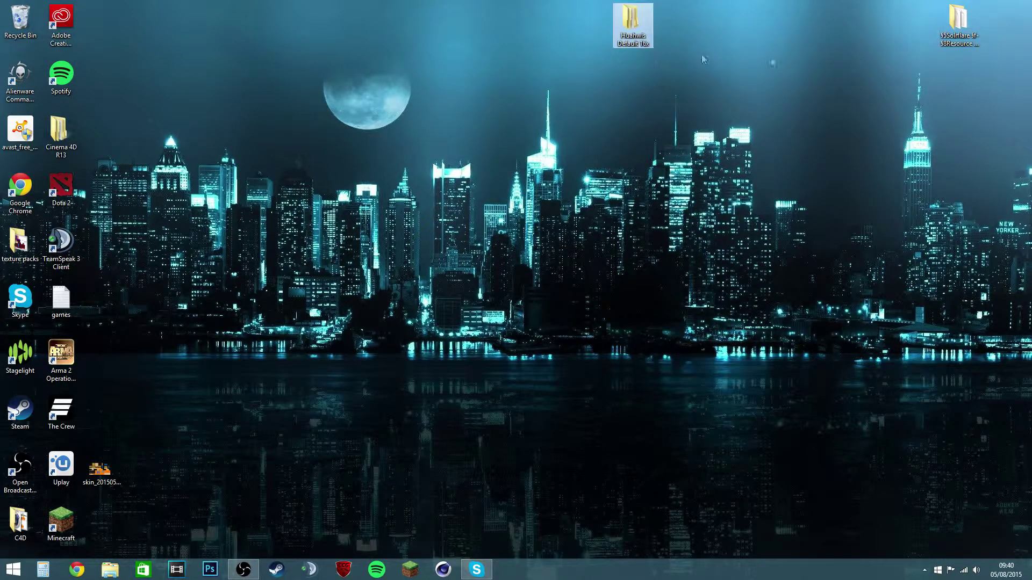
pyautogui.click(977, 37)
pyautogui.moveTo(721, 37); pyautogui.dragTo(723, 63)
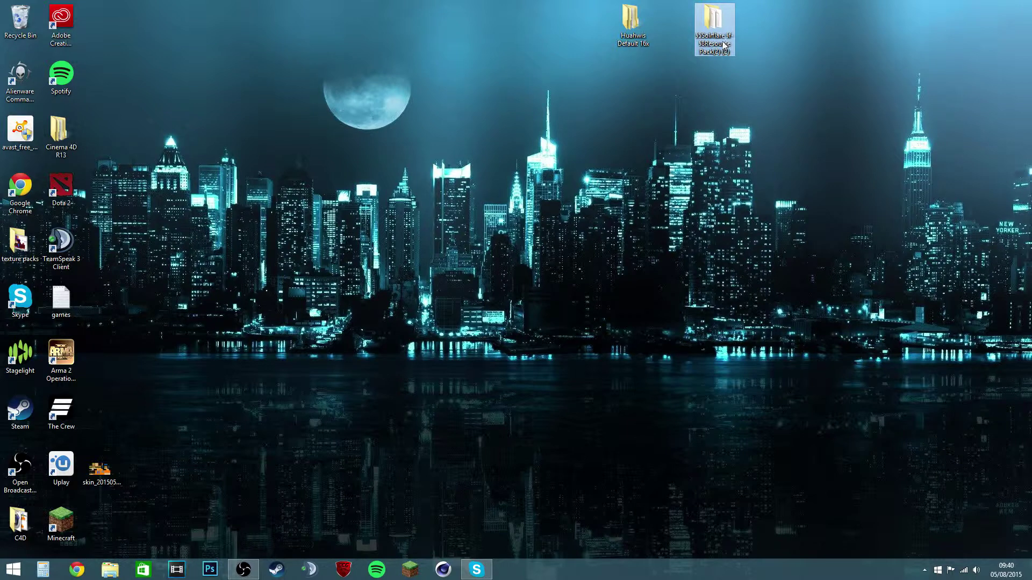
# Preview the Solrflare pack.png, then browse to assets\minecraft\textures\items
pyautogui.doubleClick(724, 48)
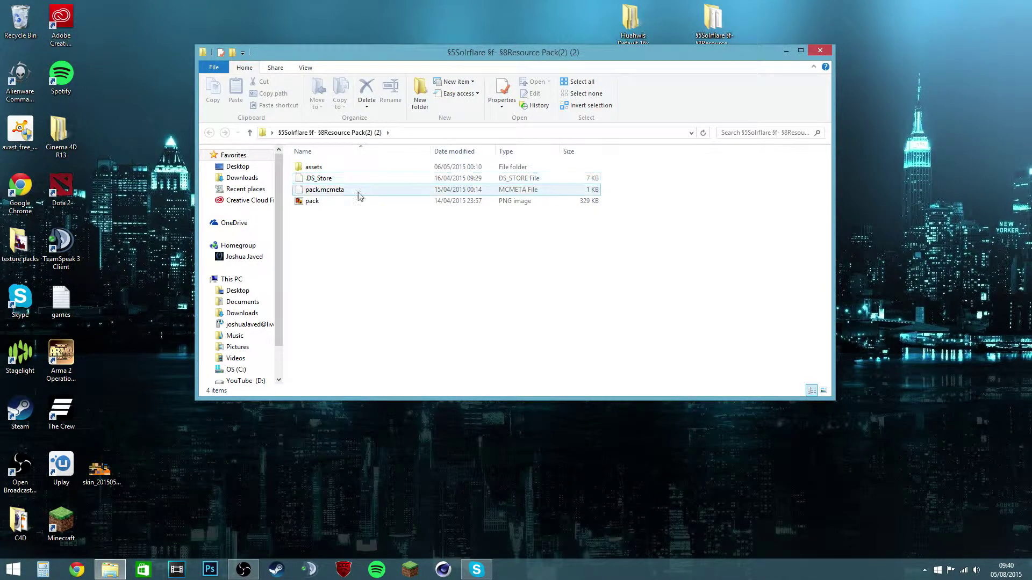
pyautogui.doubleClick(344, 202)
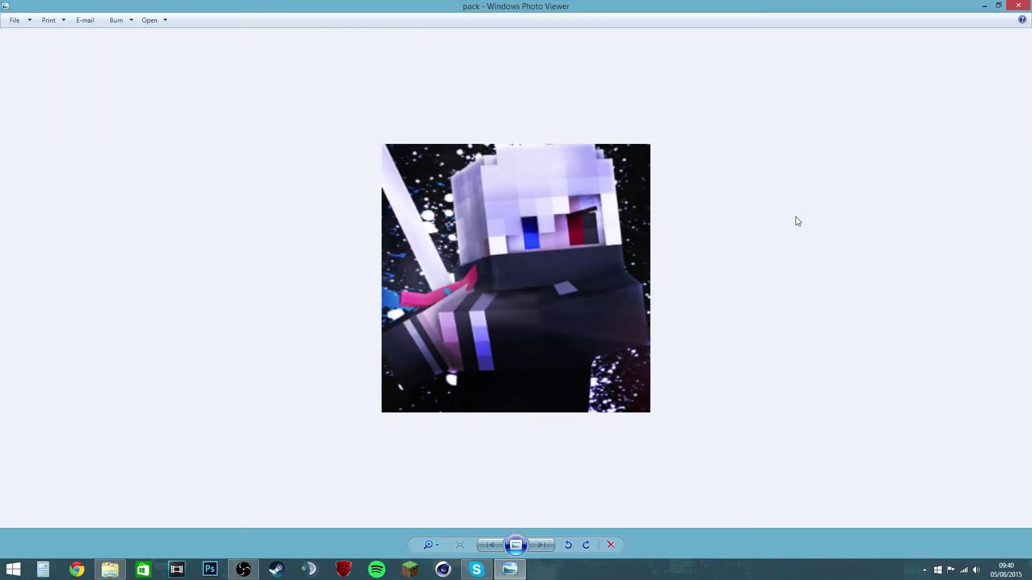
pyautogui.click(1027, 5)
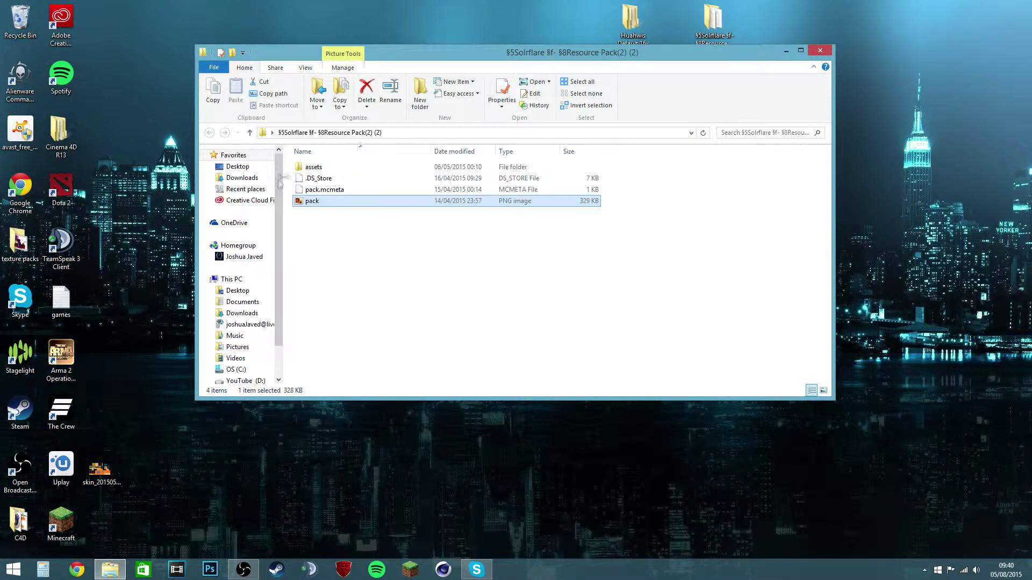
pyautogui.doubleClick(317, 169)
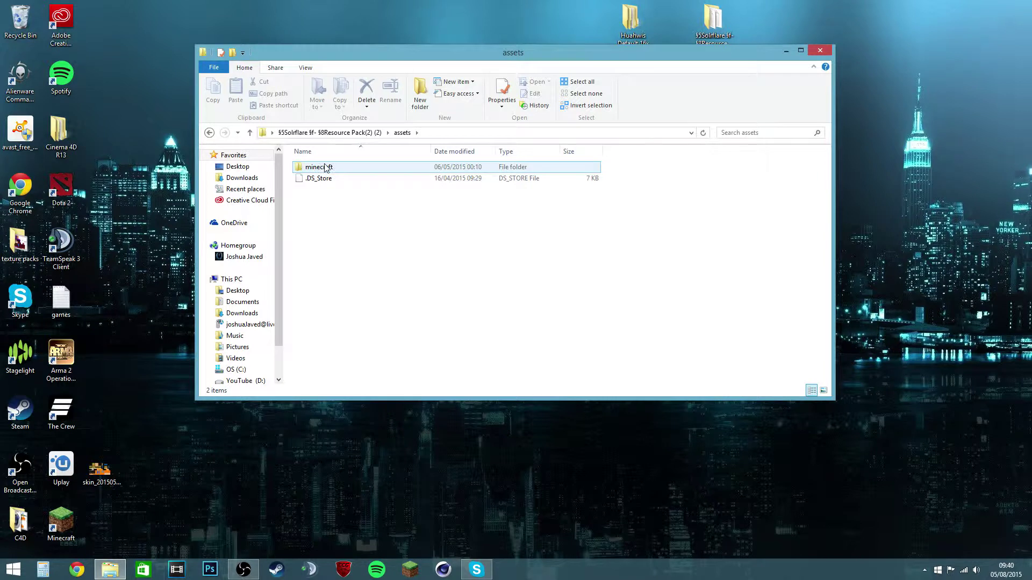
pyautogui.doubleClick(319, 167)
pyautogui.doubleClick(333, 201)
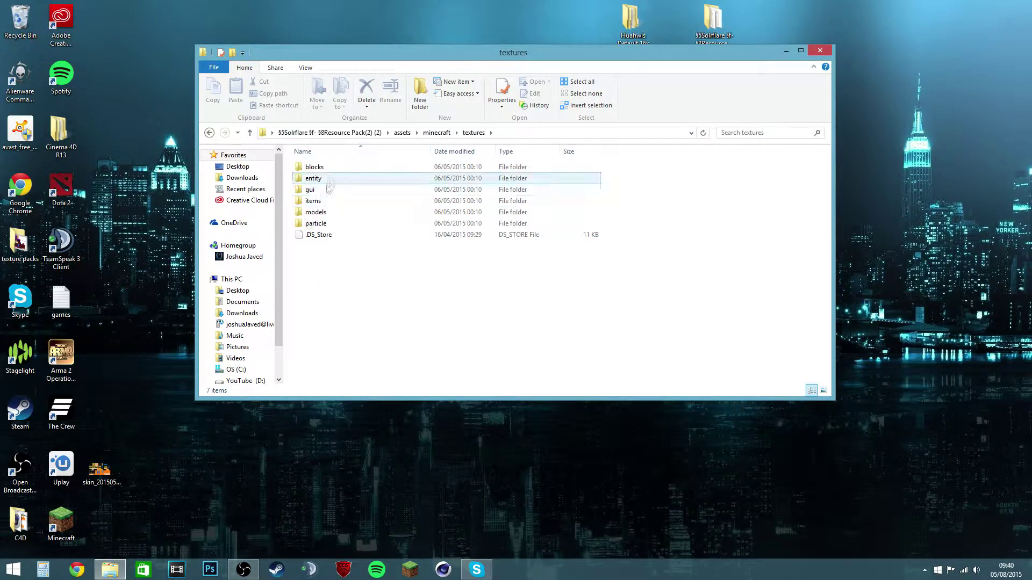
pyautogui.doubleClick(317, 201)
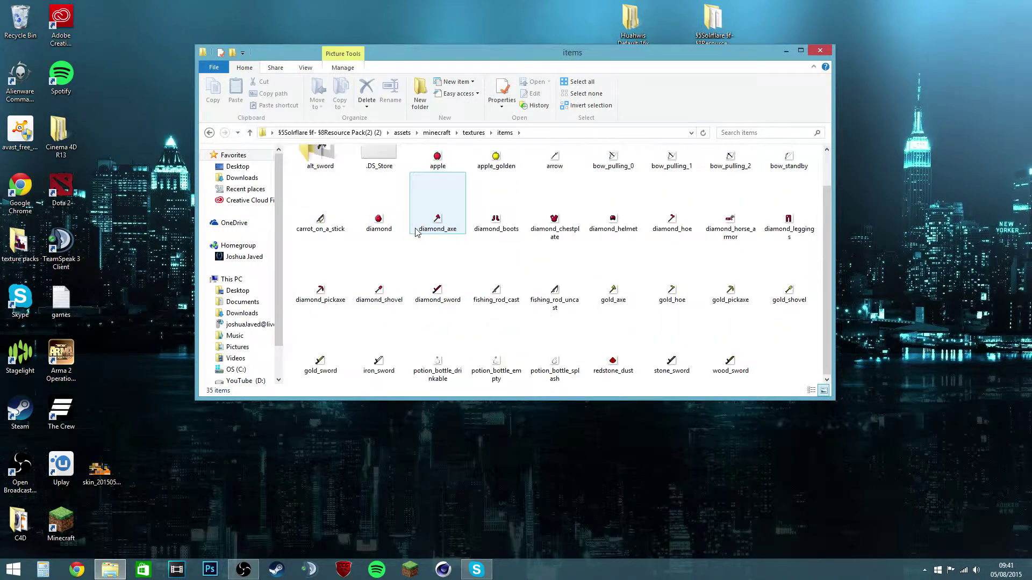
# Preview the diamond_chestplate, stone_sword and bow_pulling_0 item textures in Photo Viewer
pyautogui.doubleClick(565, 235)
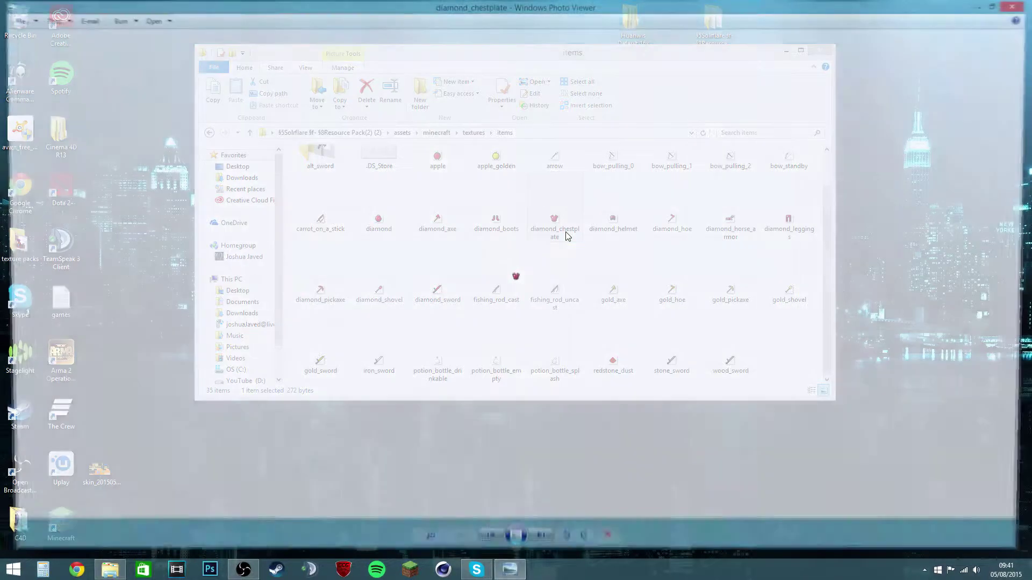
pyautogui.click(1019, 5)
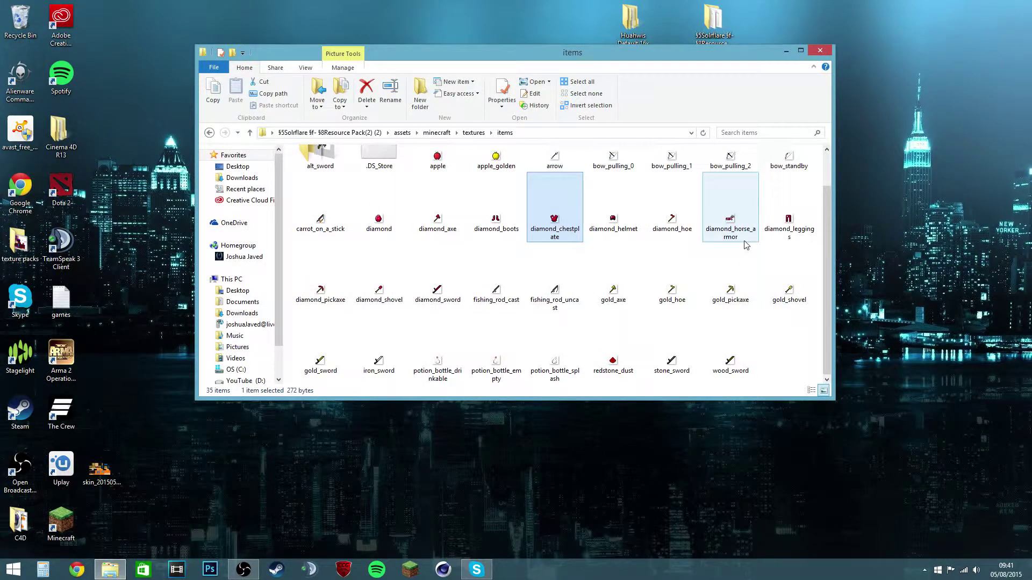
pyautogui.doubleClick(676, 378)
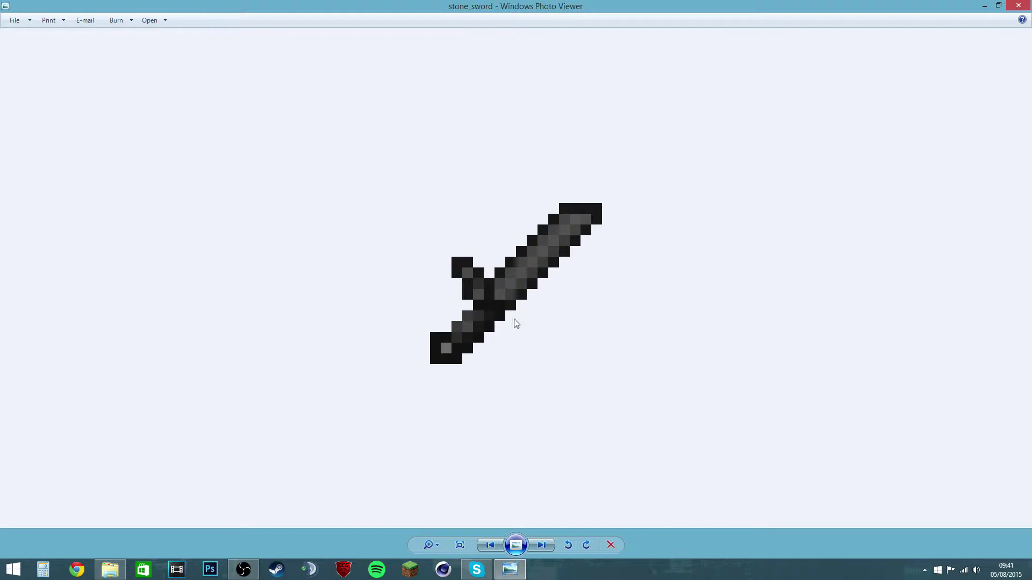
pyautogui.click(1019, 5)
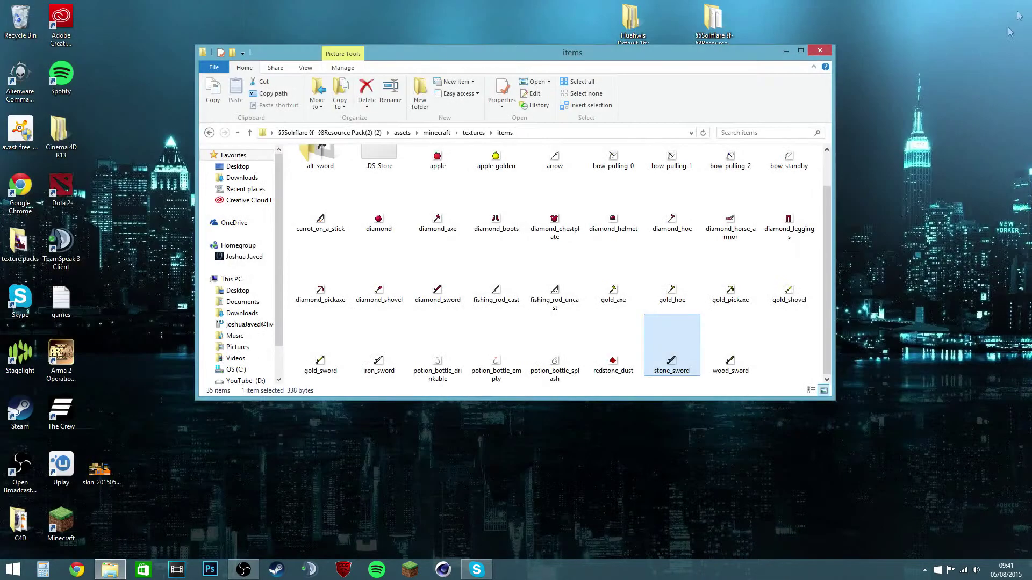
pyautogui.scroll(1, 591, 215)
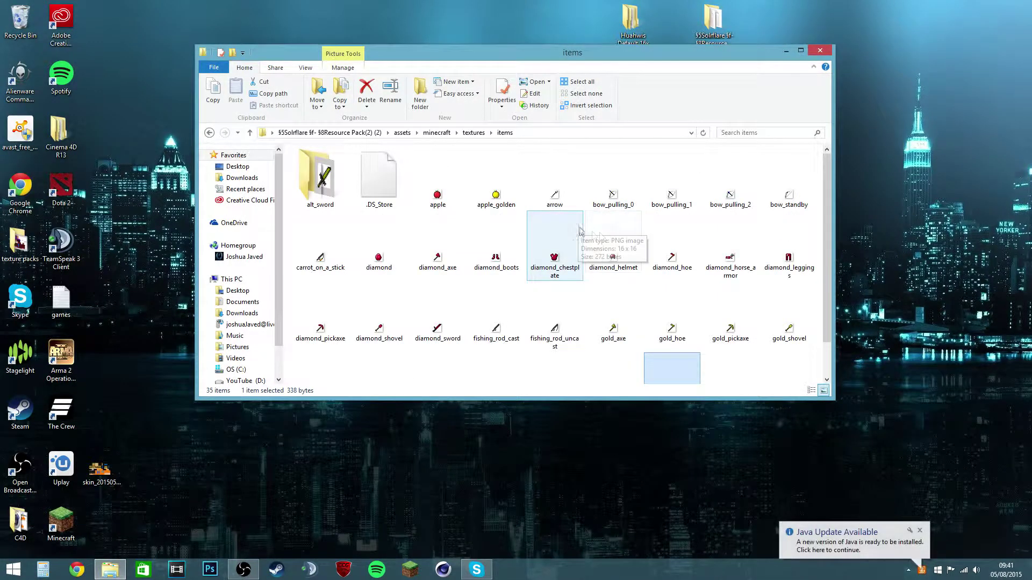
pyautogui.doubleClick(623, 202)
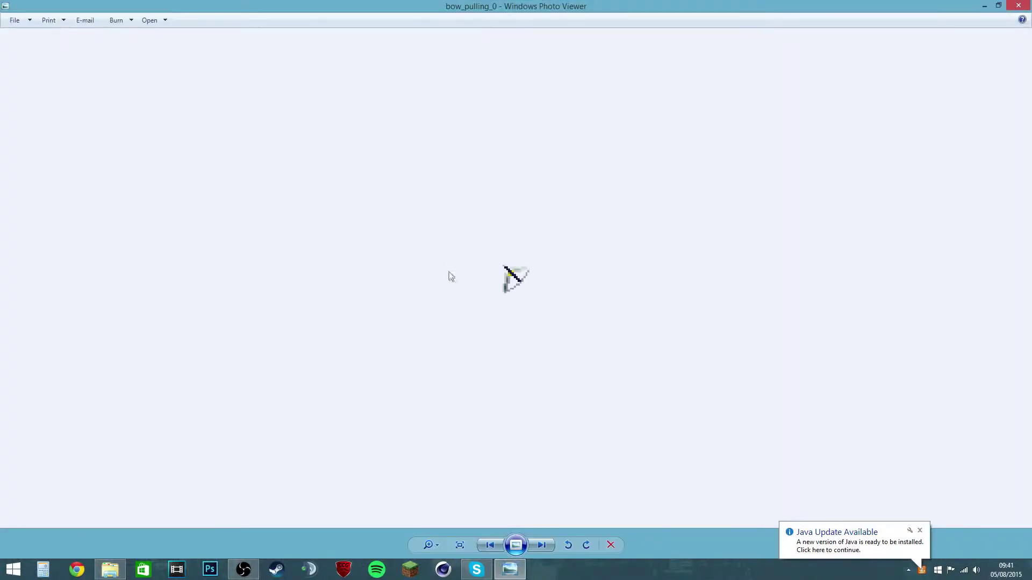
pyautogui.click(1019, 6)
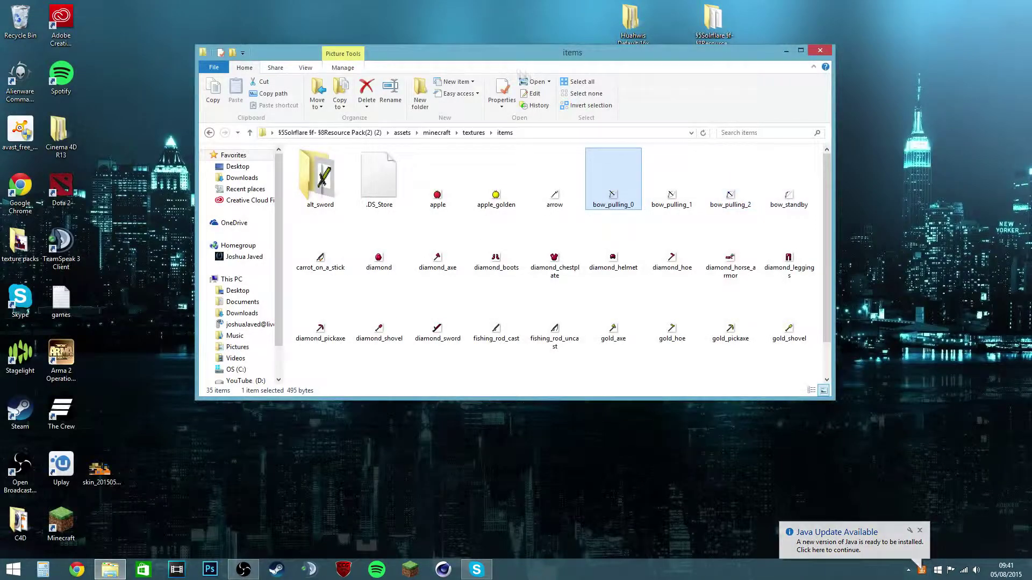
pyautogui.moveTo(568, 38); pyautogui.dragTo(646, 118)
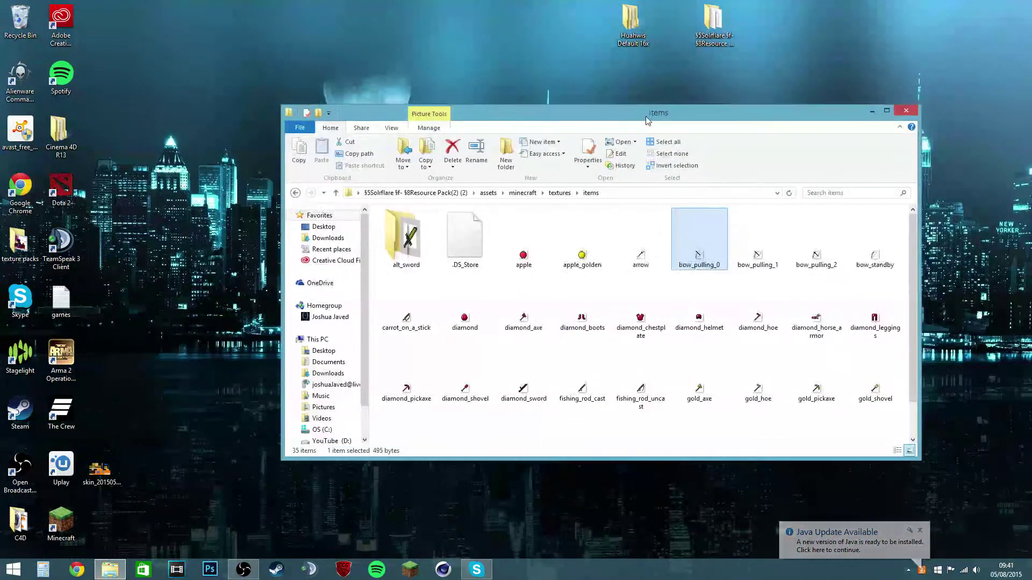
pyautogui.doubleClick(643, 41)
pyautogui.moveTo(618, 127); pyautogui.dragTo(557, 325)
pyautogui.moveTo(618, 123); pyautogui.dragTo(626, 19)
pyautogui.click(723, 373)
pyautogui.moveTo(725, 331); pyautogui.dragTo(782, 268)
pyautogui.doubleClick(425, 379)
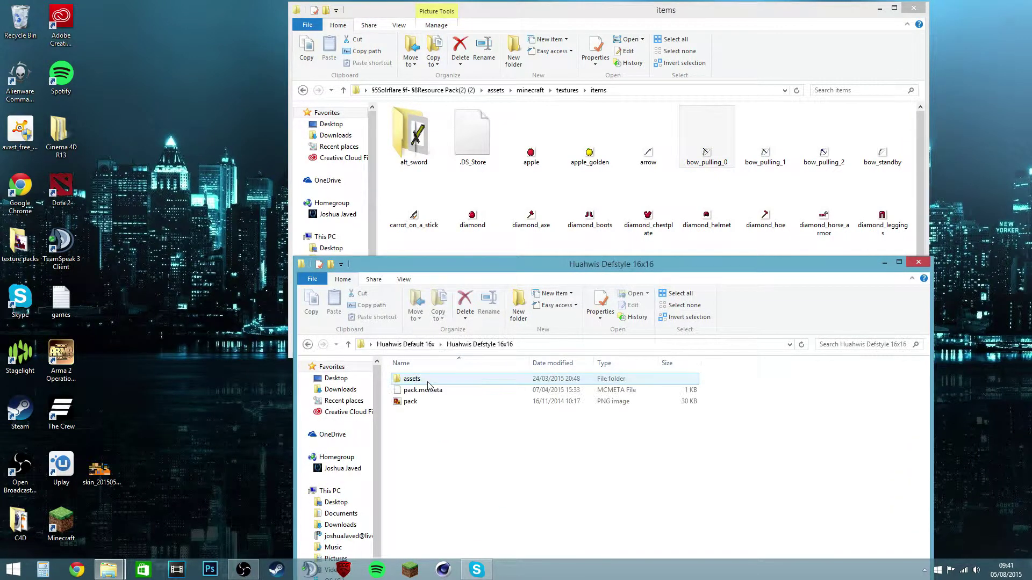
pyautogui.doubleClick(425, 379)
pyautogui.doubleClick(428, 380)
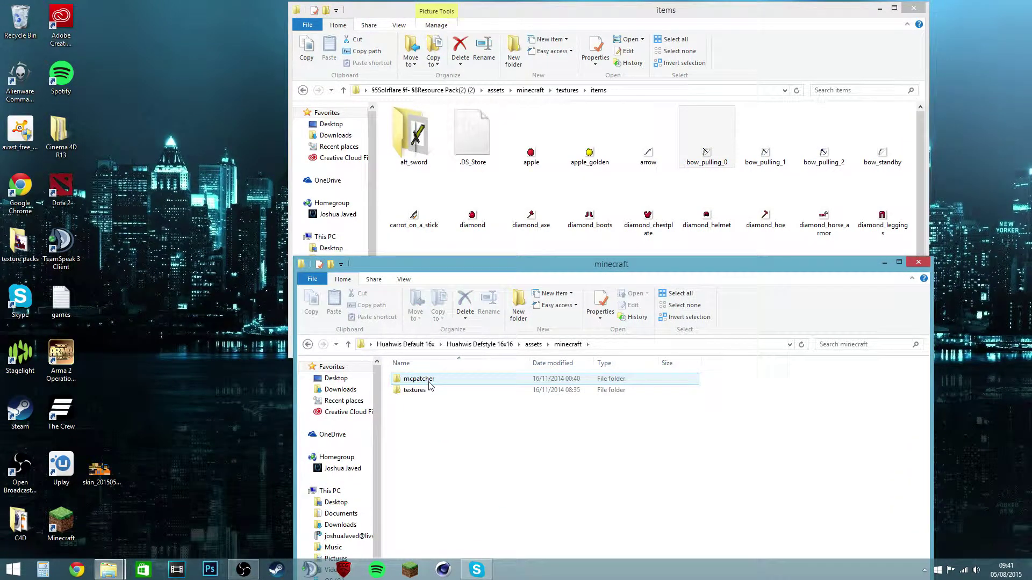
pyautogui.doubleClick(429, 390)
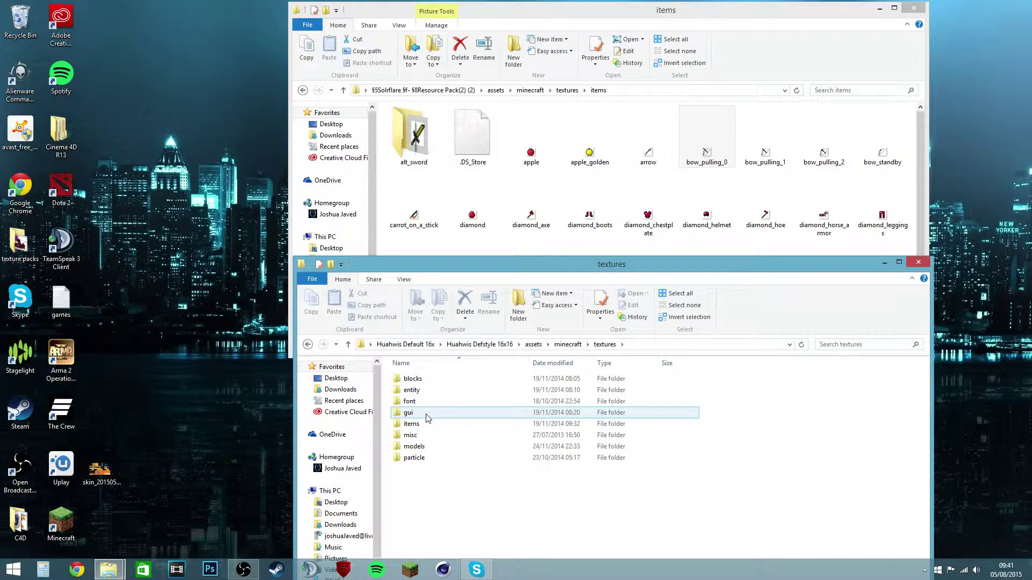
pyautogui.doubleClick(426, 424)
pyautogui.scroll(-5, 662, 456)
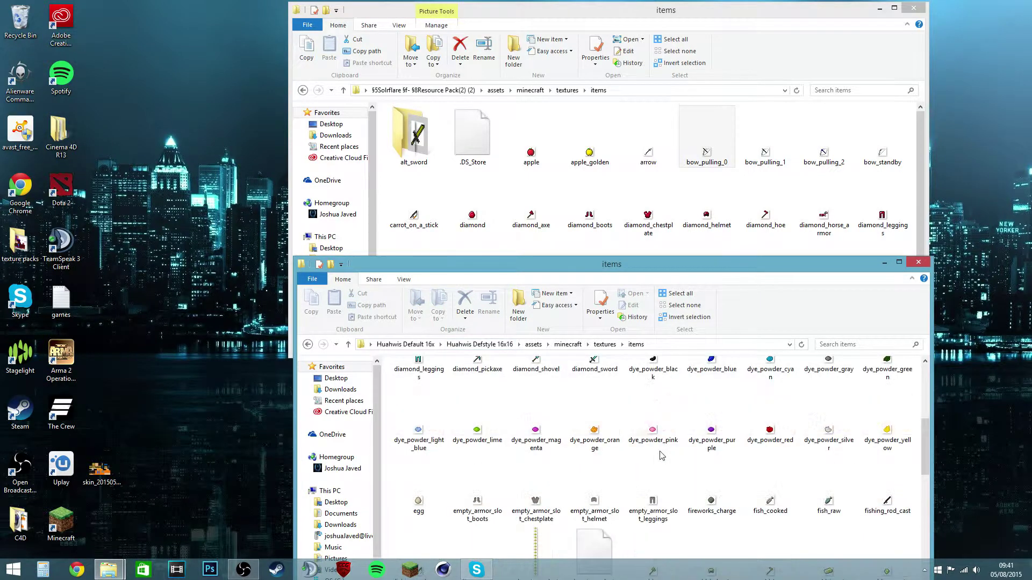
pyautogui.scroll(-5, 663, 456)
pyautogui.scroll(-2, 662, 456)
pyautogui.click(470, 399)
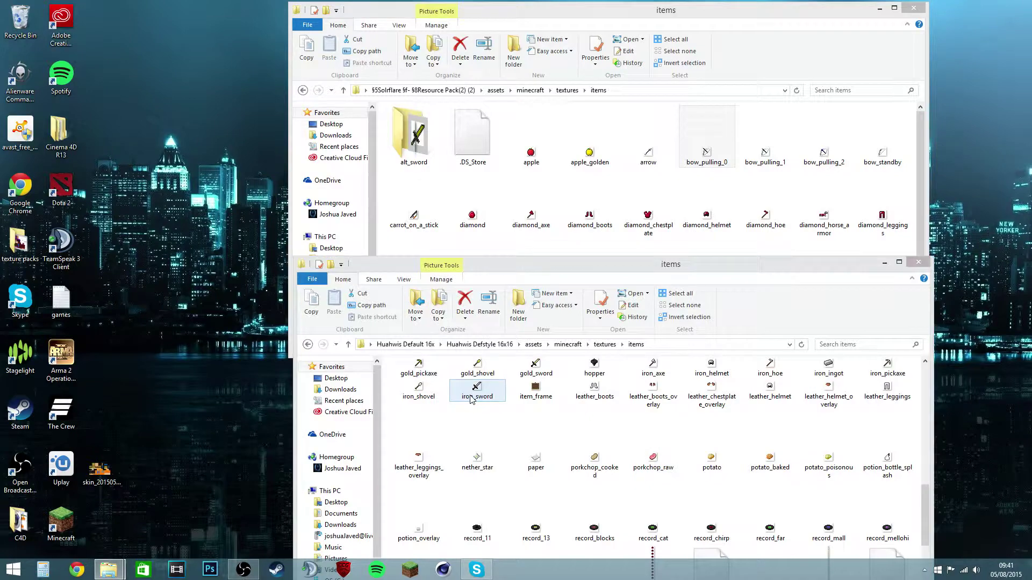
pyautogui.doubleClick(470, 399)
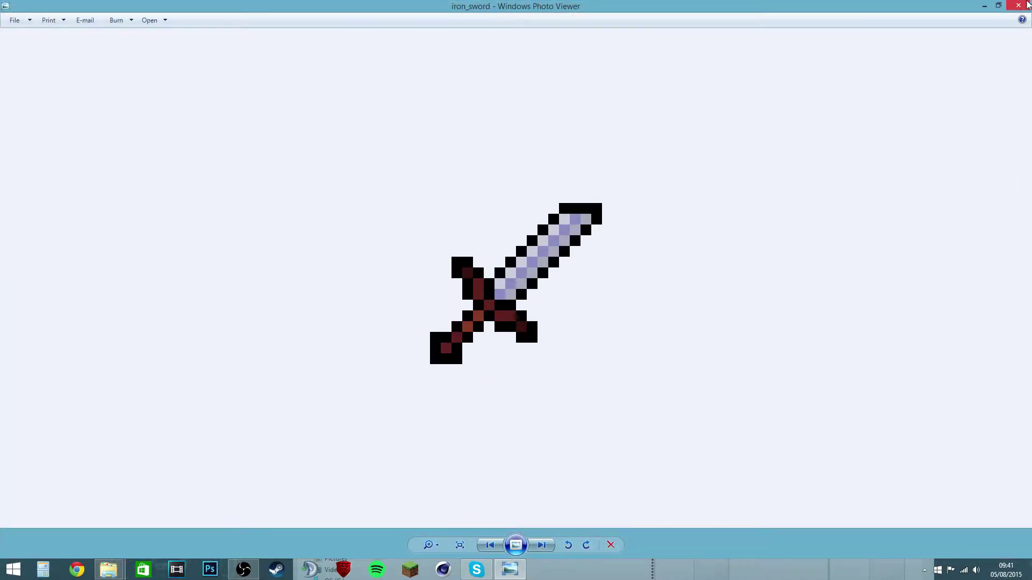
pyautogui.click(1027, 5)
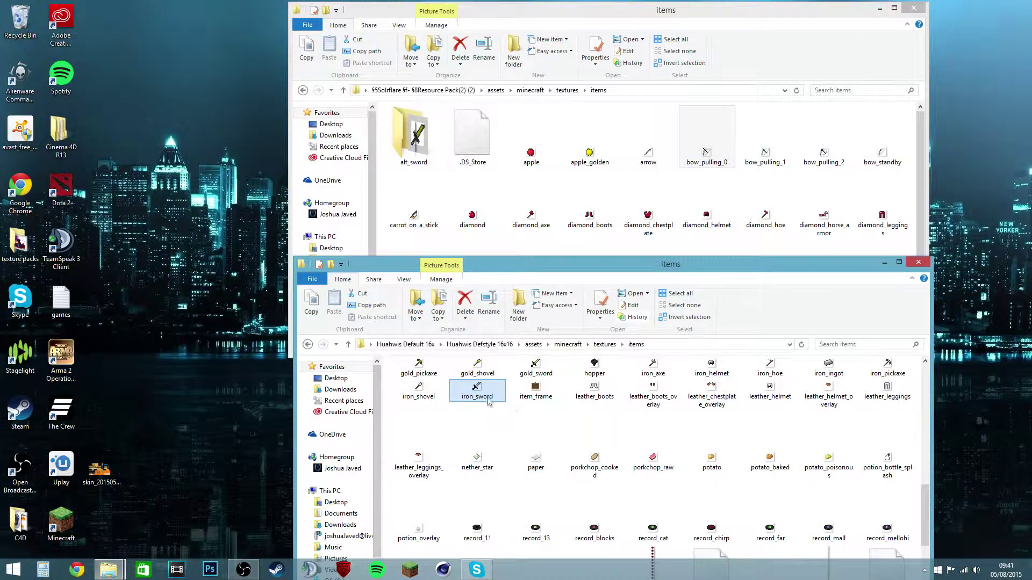
# Replace Solrflare's iron_sword texture with the Huahwis iron_sword
pyautogui.moveTo(475, 400); pyautogui.dragTo(719, 192)
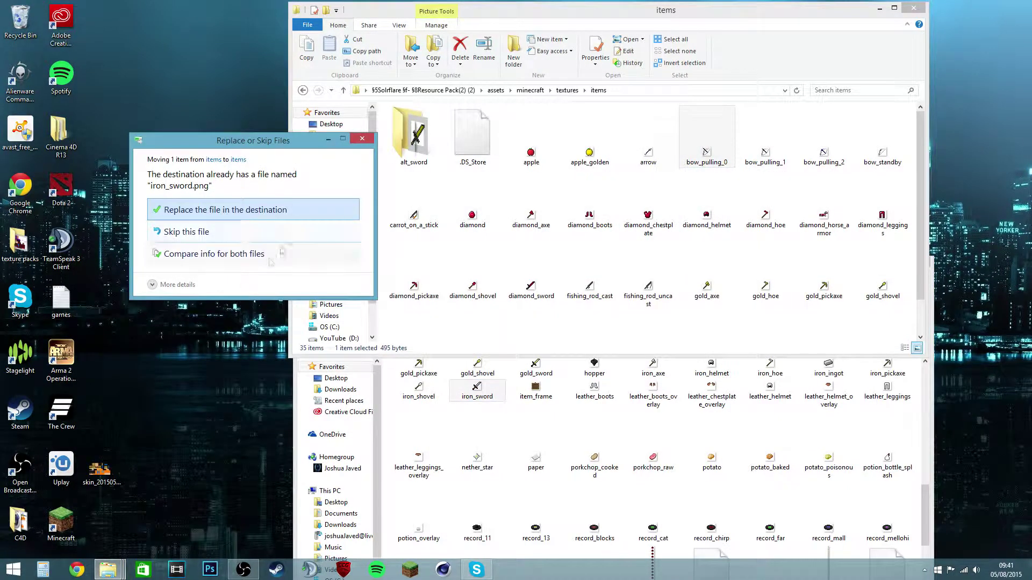
pyautogui.click(265, 211)
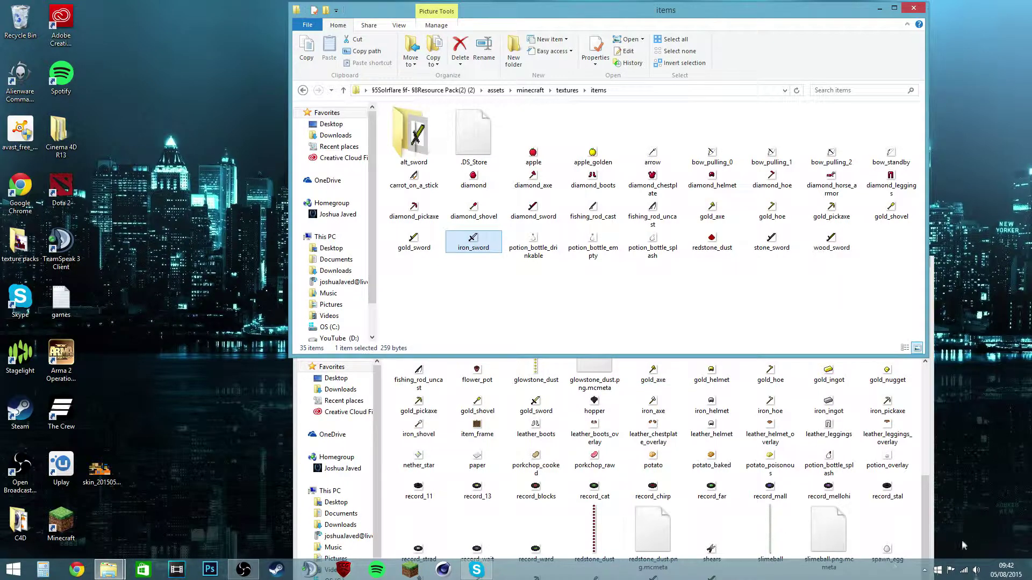
pyautogui.click(925, 529)
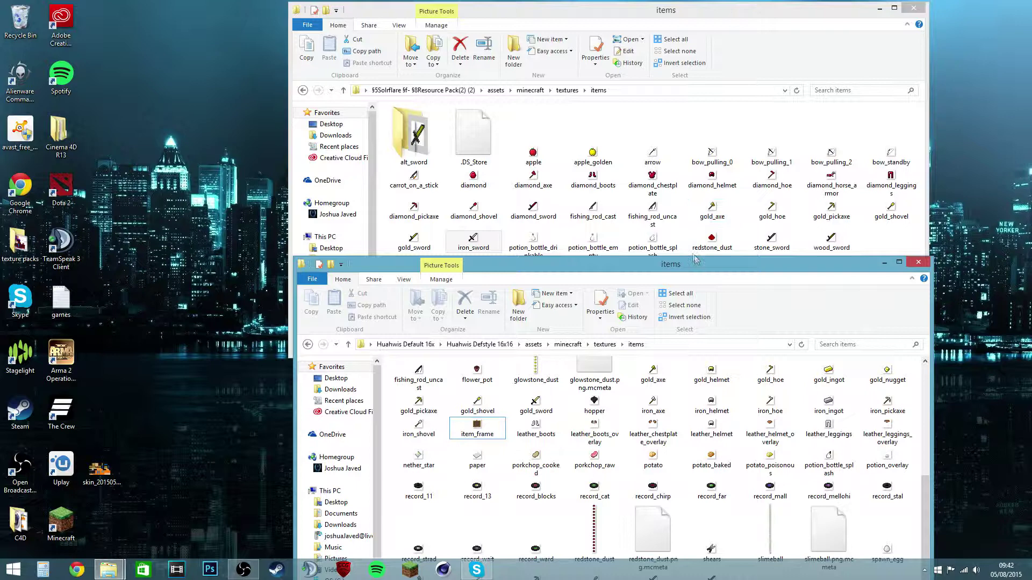
pyautogui.scroll(5, 622, 398)
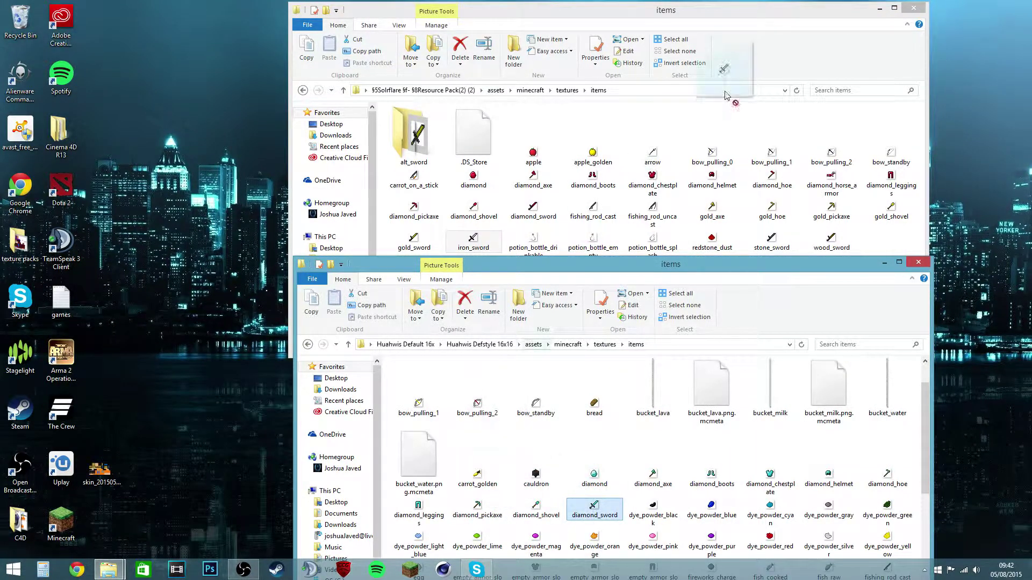
# Replace Solrflare's diamond_sword texture with the Huahwis diamond_sword
pyautogui.click(689, 193)
pyautogui.moveTo(692, 198); pyautogui.dragTo(691, 198)
pyautogui.click(483, 209)
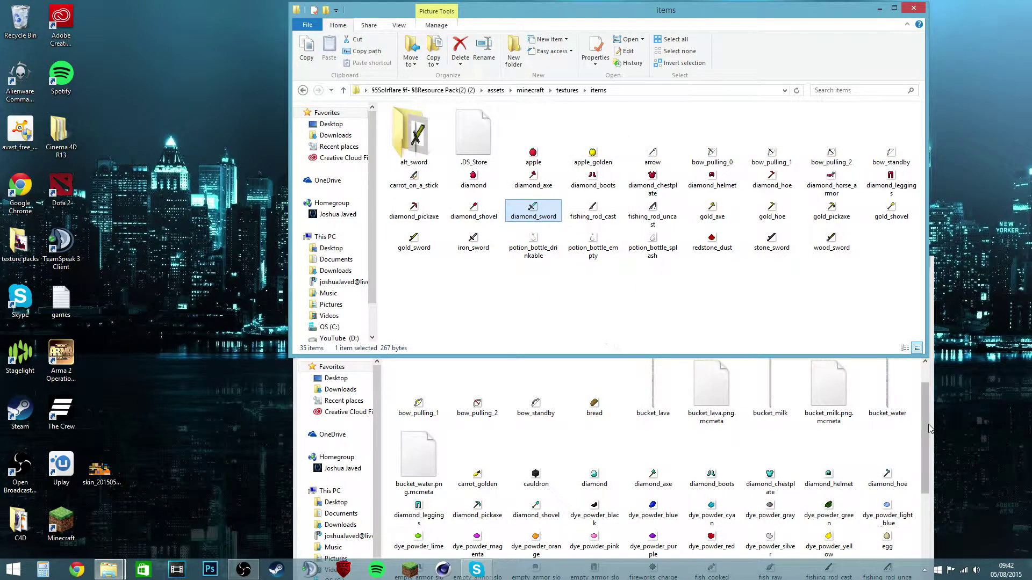
pyautogui.click(839, 376)
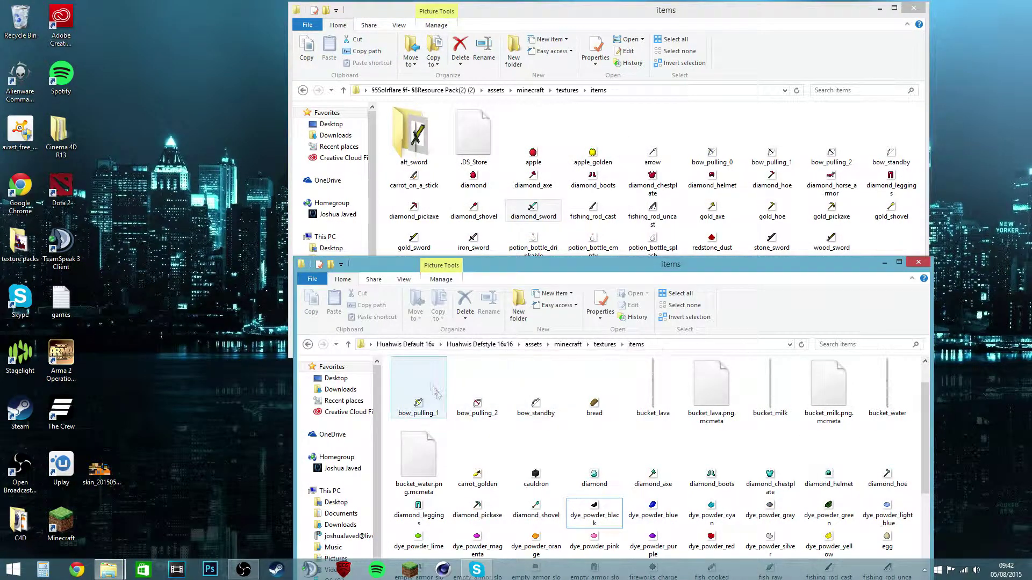
# Search the Huahwis textures folder for 'diamond' and look through the results
pyautogui.click(599, 346)
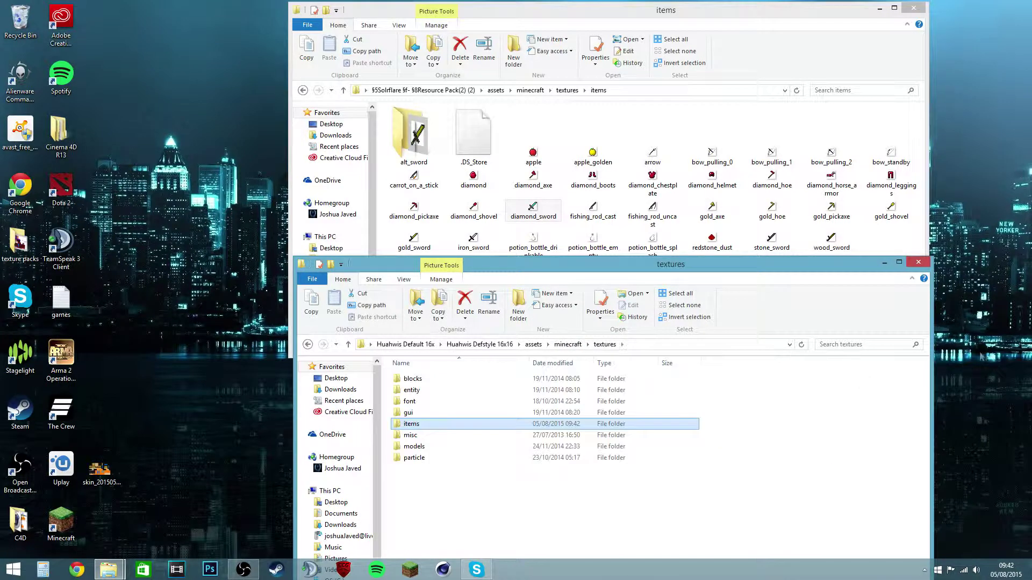
pyautogui.click(886, 346)
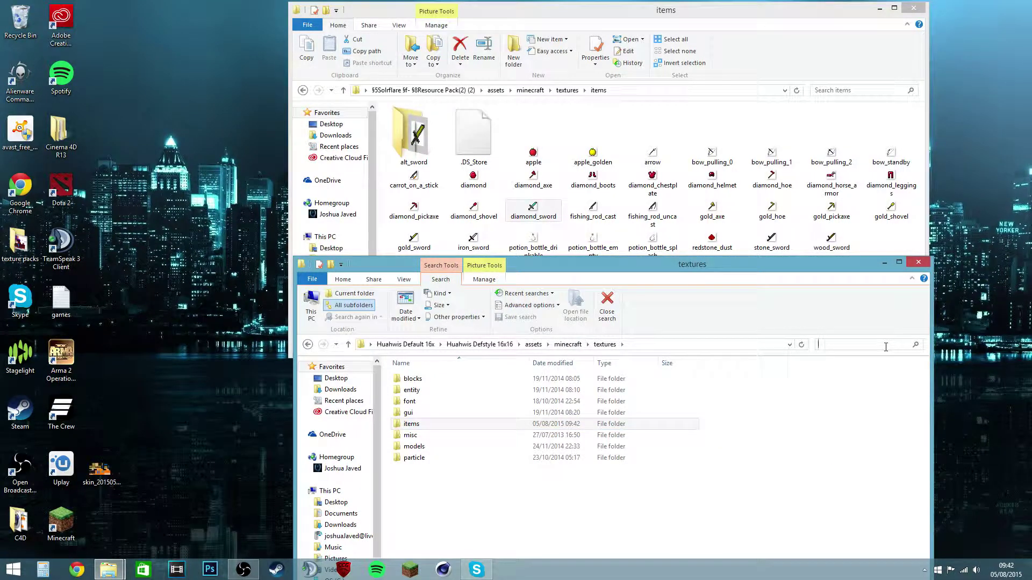
pyautogui.write('diamond')
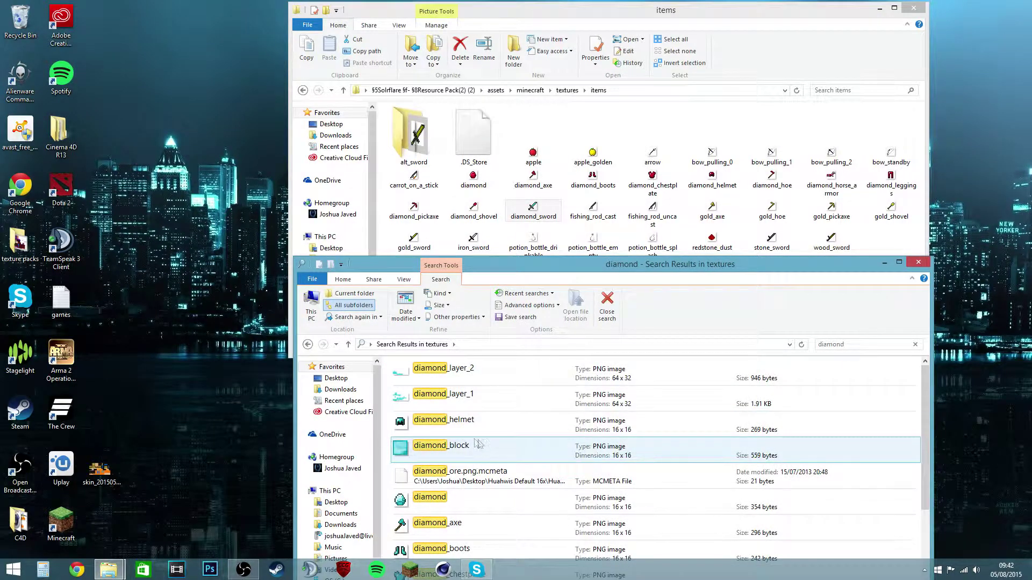
pyautogui.click(494, 450)
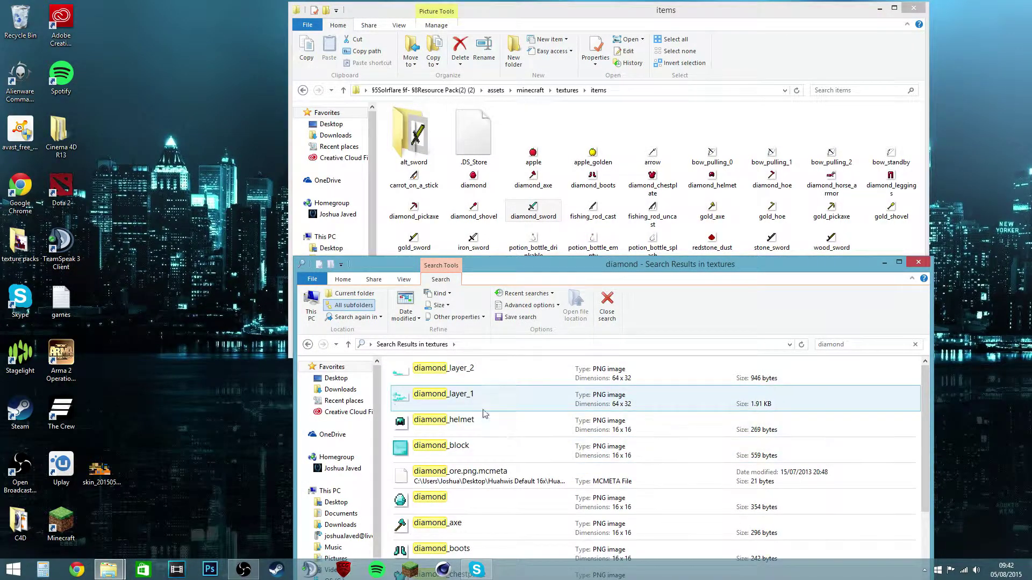
pyautogui.click(517, 10)
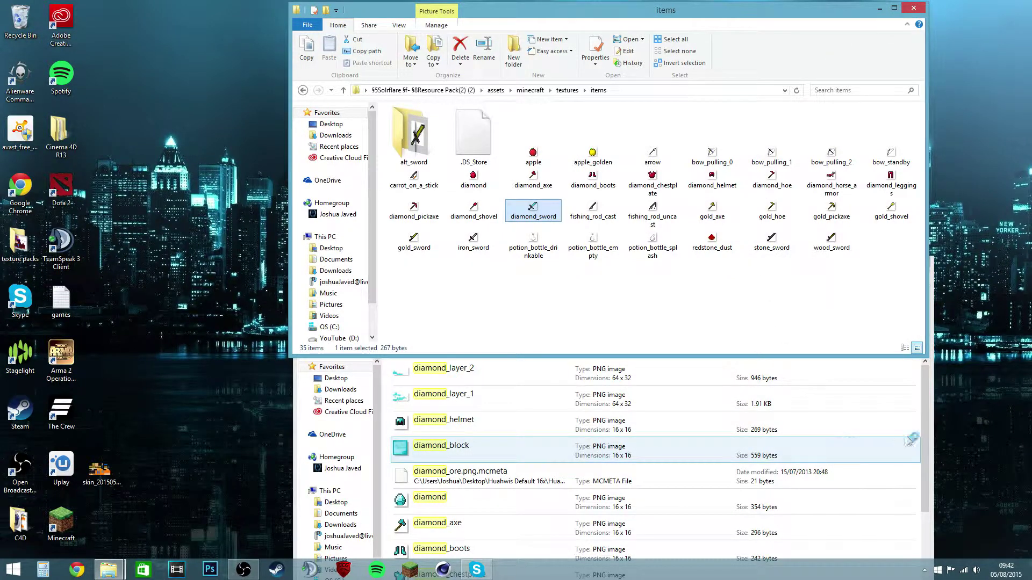
pyautogui.click(390, 370)
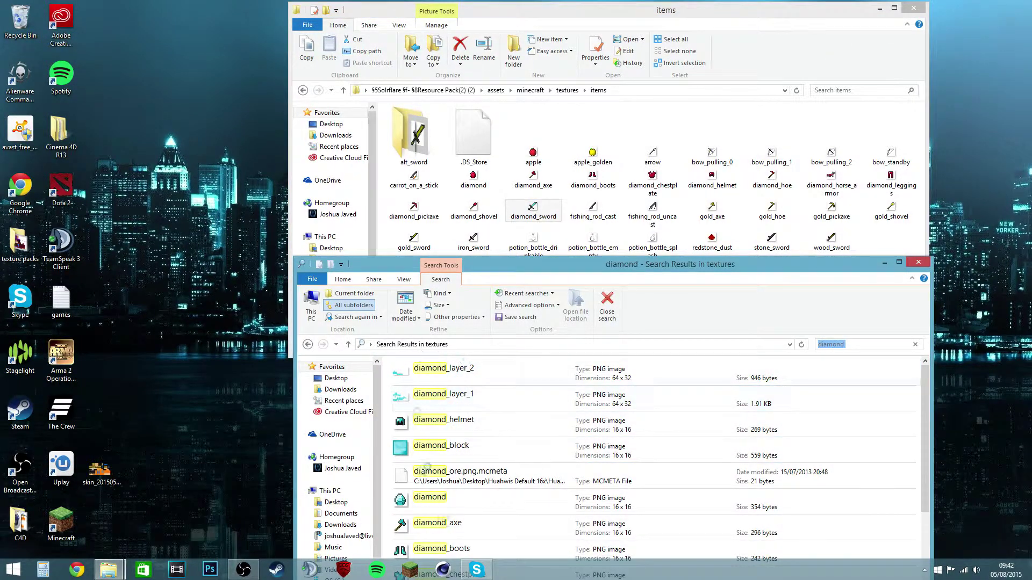
pyautogui.scroll(-2, 477, 446)
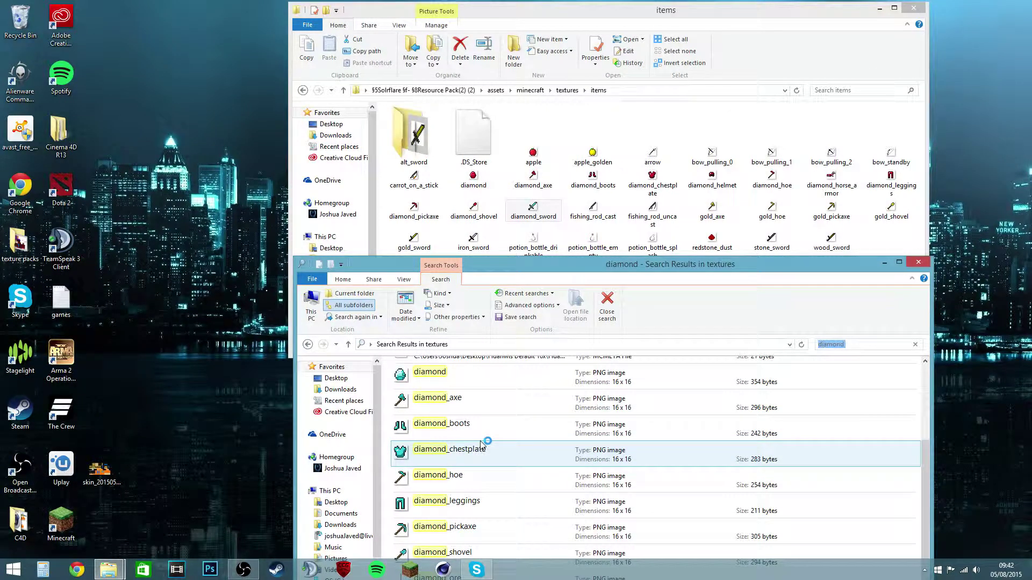
# Open the Solrflare textures\gui folder and view the icons image
pyautogui.click(541, 20)
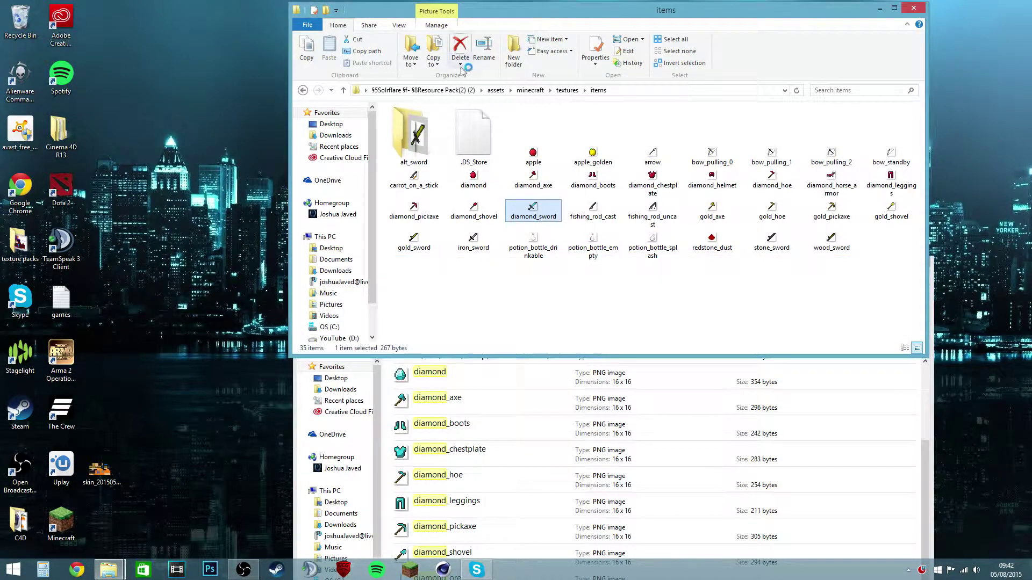
pyautogui.click(566, 91)
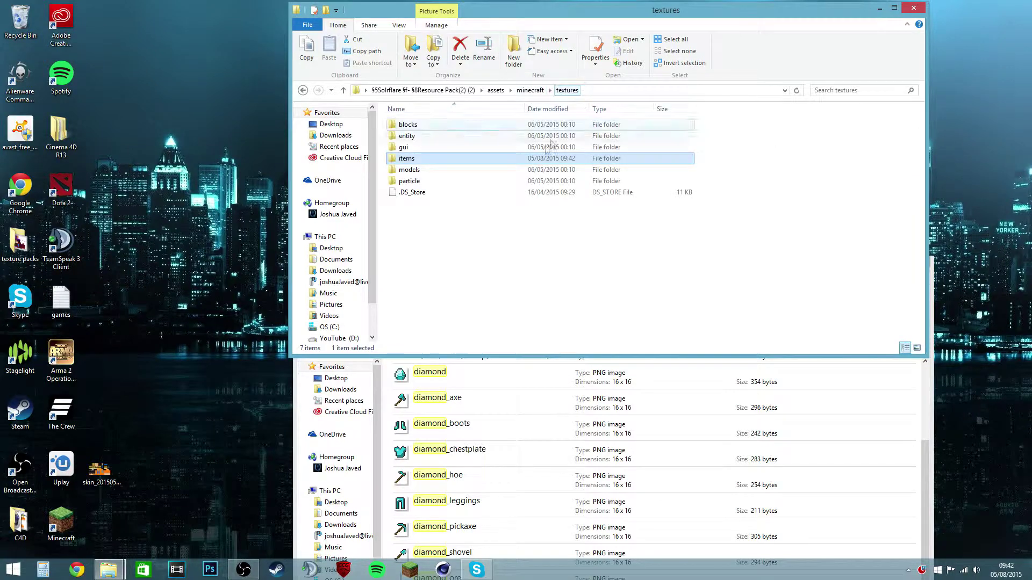
pyautogui.doubleClick(433, 147)
pyautogui.doubleClick(438, 159)
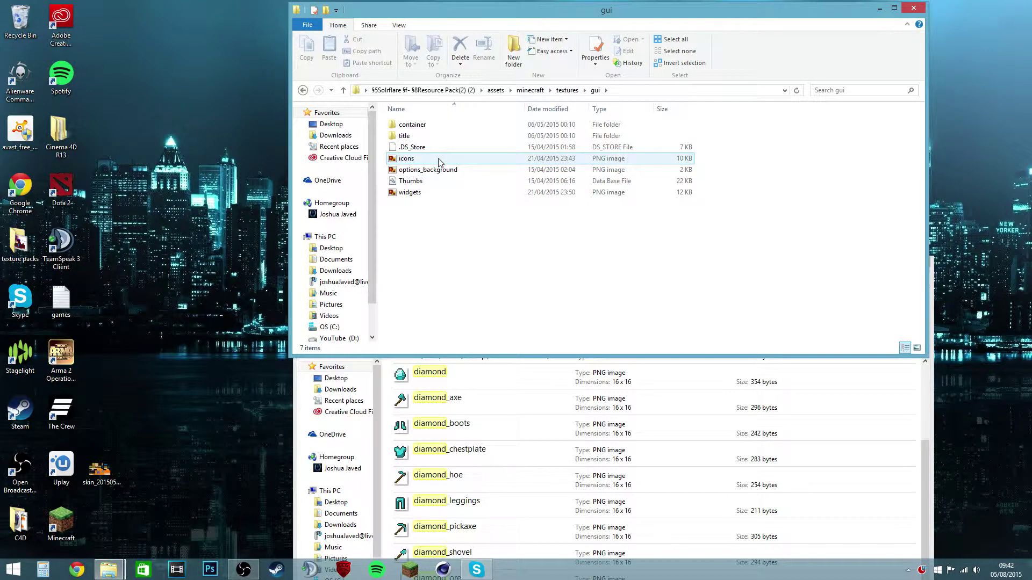
pyautogui.scroll(3, 426, 216)
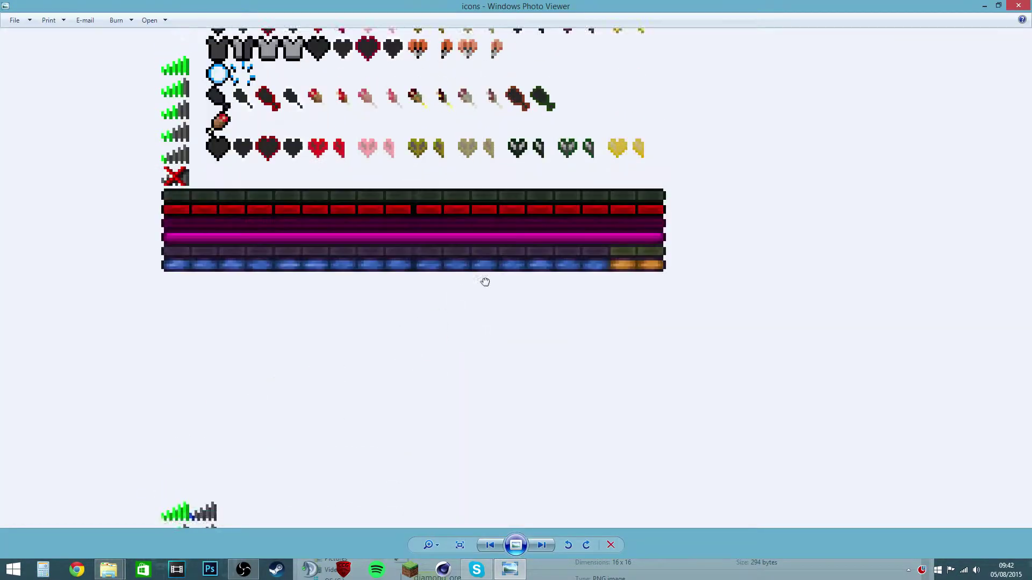
pyautogui.scroll(5, 169, 65)
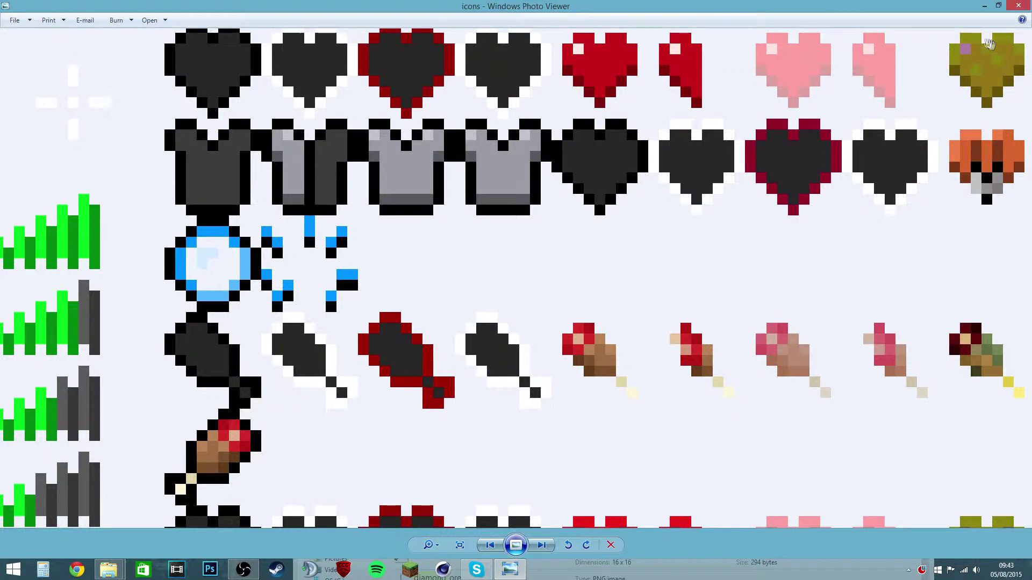
pyautogui.scroll(-6, 599, 115)
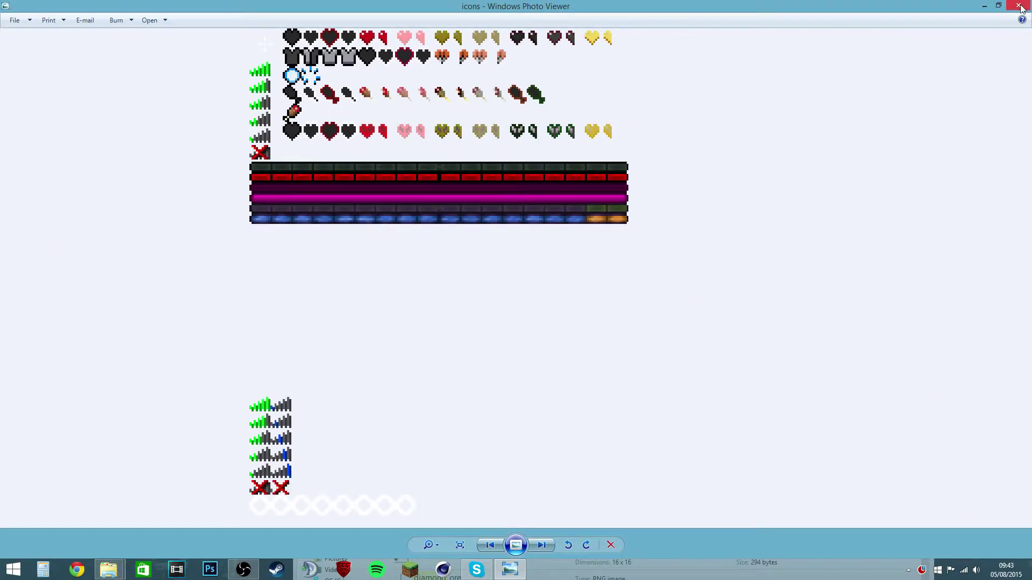
pyautogui.click(1019, 7)
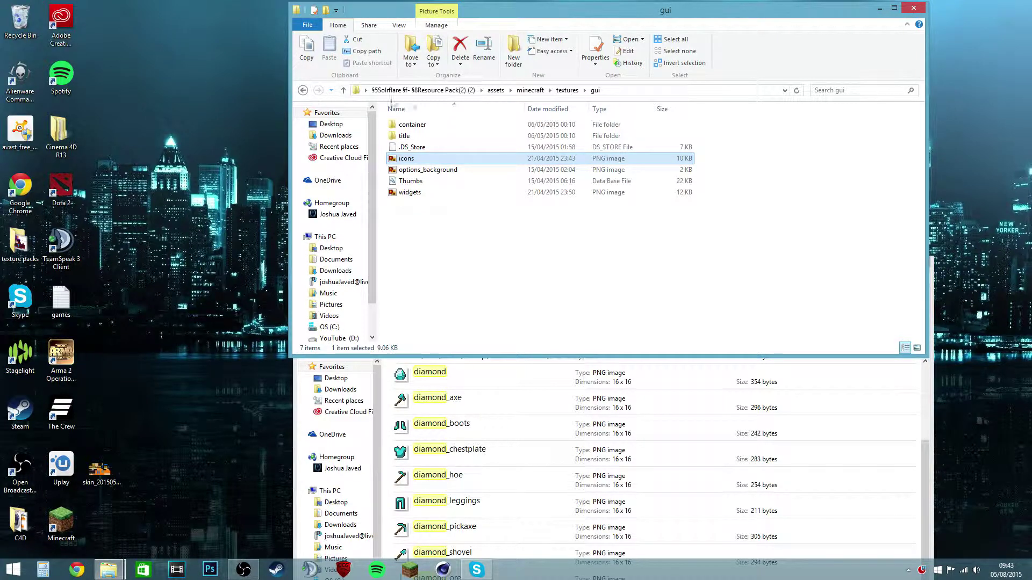
# Open Solrflare's models\armor folder and replace diamond_layer_1 with the search-result copy
pyautogui.click(567, 90)
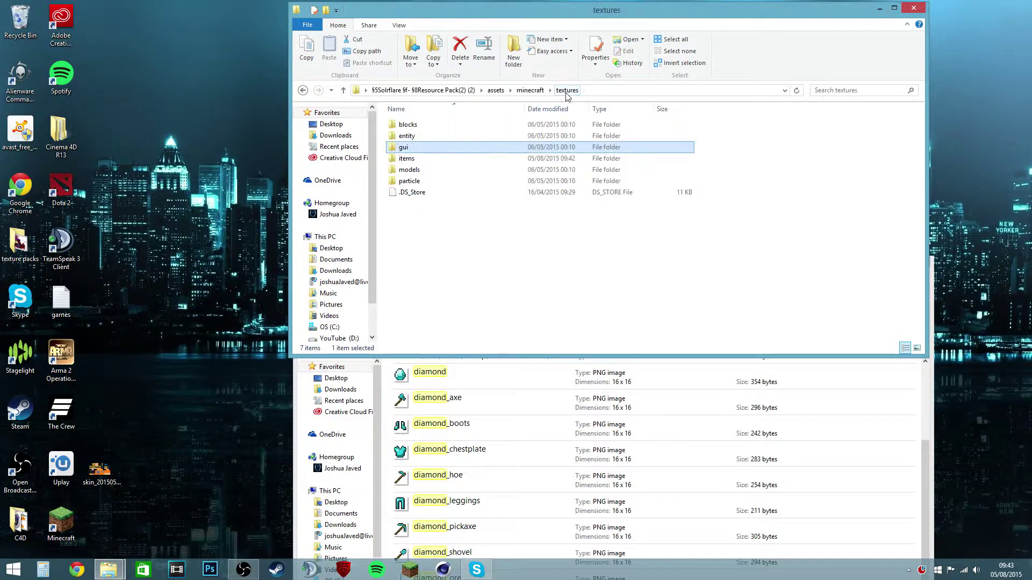
pyautogui.doubleClick(437, 174)
pyautogui.doubleClick(426, 128)
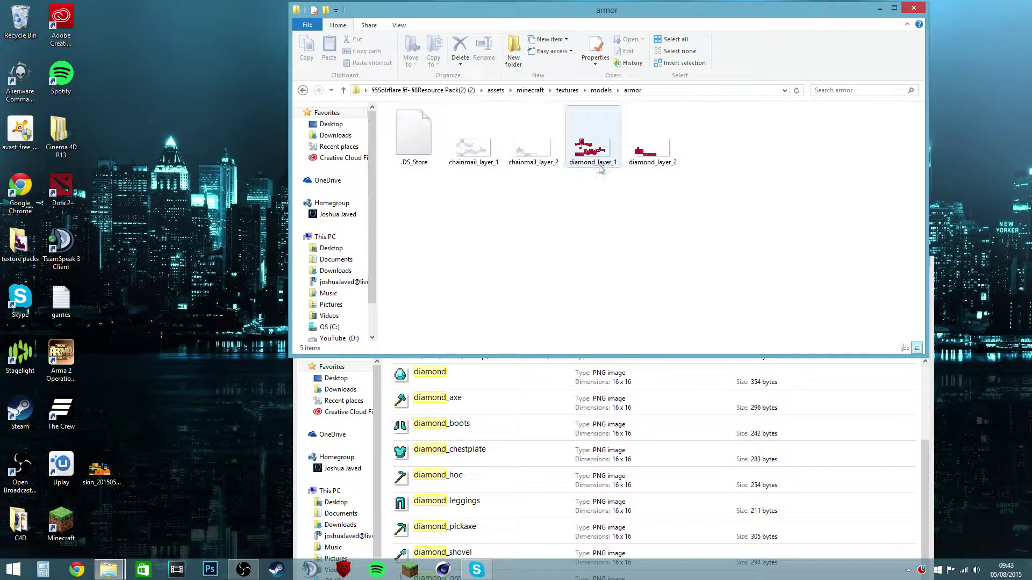
pyautogui.click(932, 473)
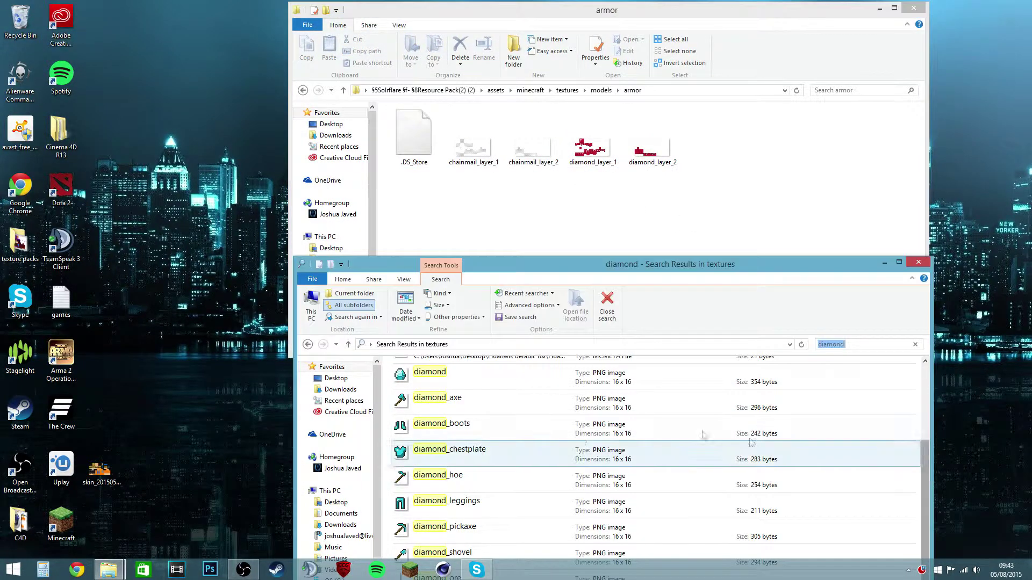
pyautogui.moveTo(456, 400); pyautogui.dragTo(559, 247)
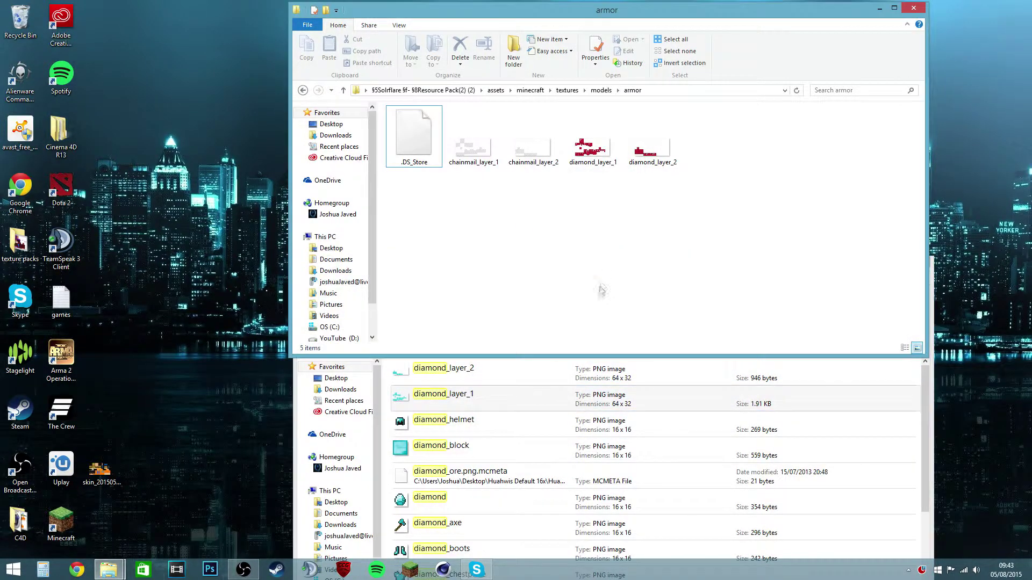
pyautogui.click(494, 209)
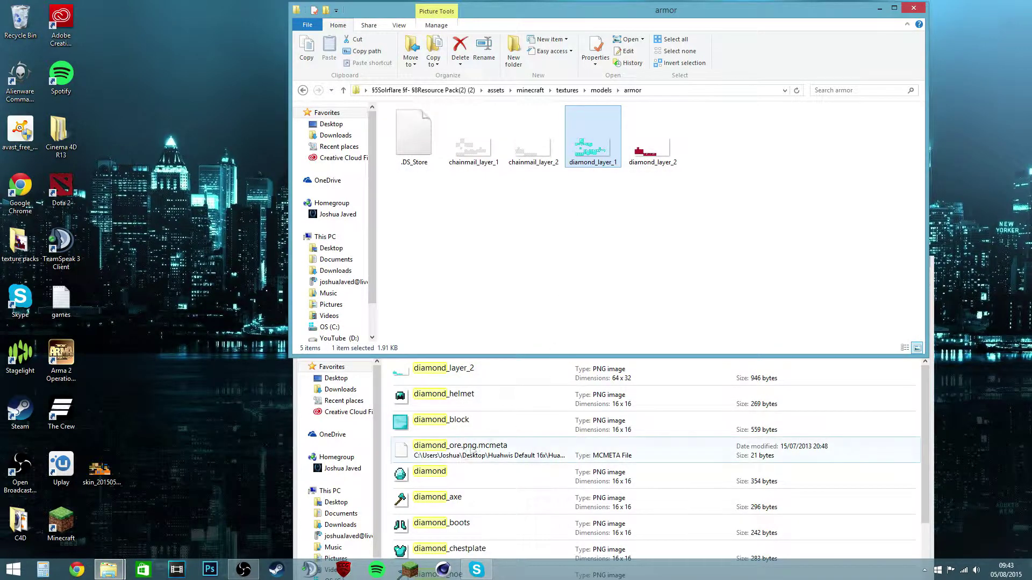
# Replace diamond_layer_2 in armor, then drop the diamond texture into the items folder
pyautogui.click(926, 403)
pyautogui.click(463, 378)
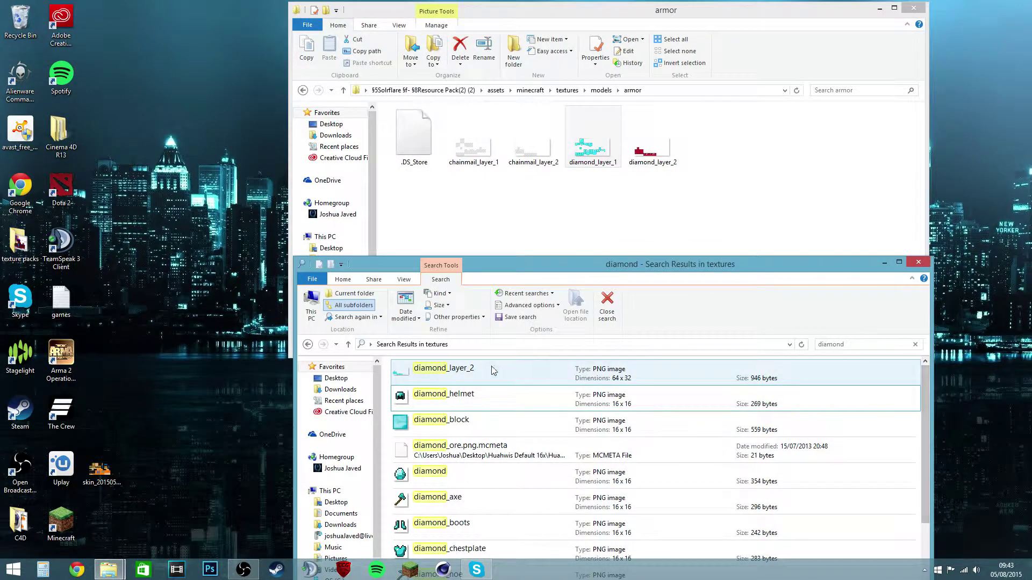
pyautogui.moveTo(463, 378); pyautogui.dragTo(638, 171)
pyautogui.click(510, 210)
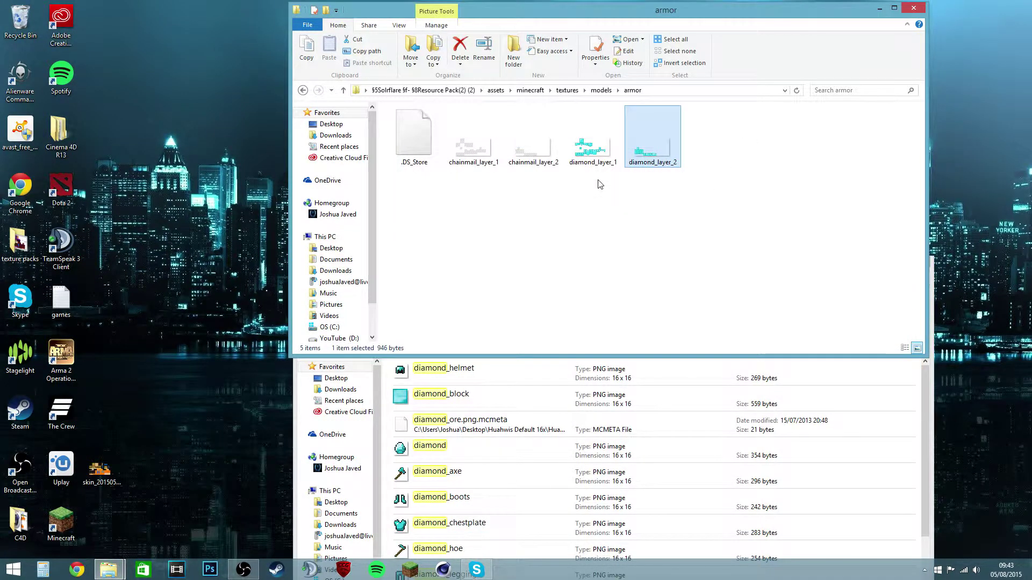
pyautogui.hotkey('alt', 'Left')
pyautogui.moveTo(430, 446); pyautogui.dragTo(428, 188)
# Replace the existing diamond texture in items and rearrange the Explorer windows
pyautogui.click(475, 200)
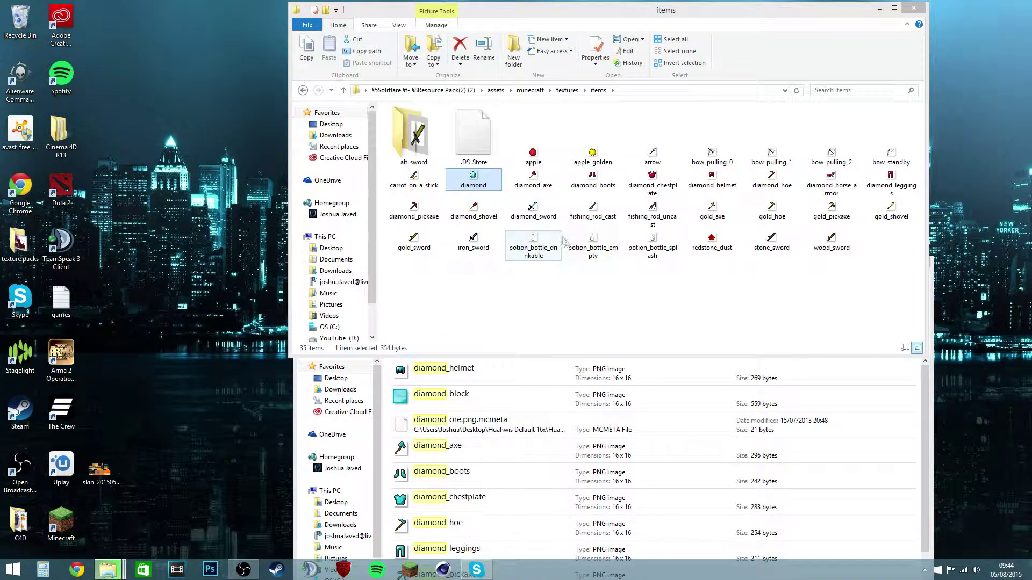
pyautogui.click(926, 429)
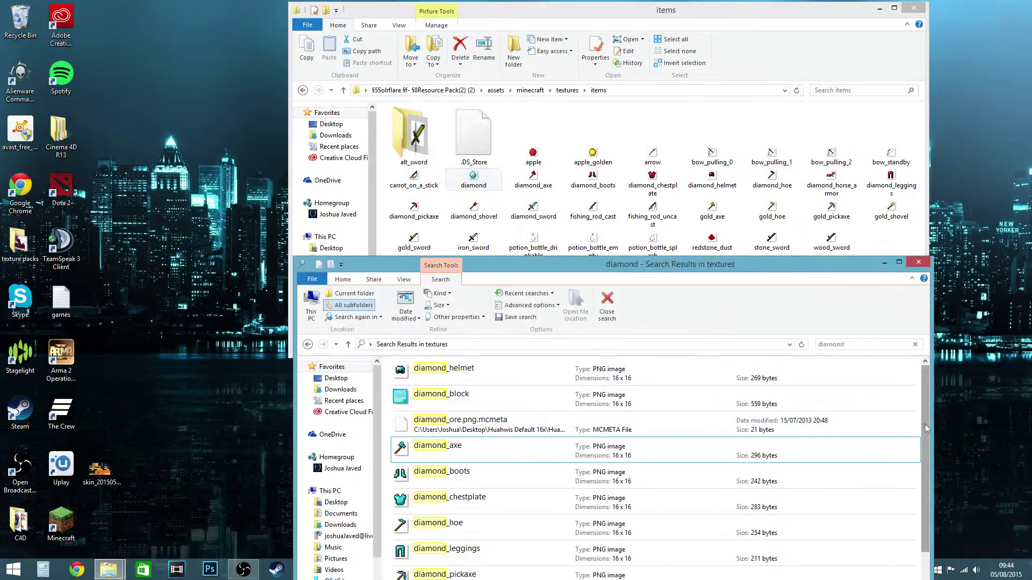
pyautogui.click(925, 262)
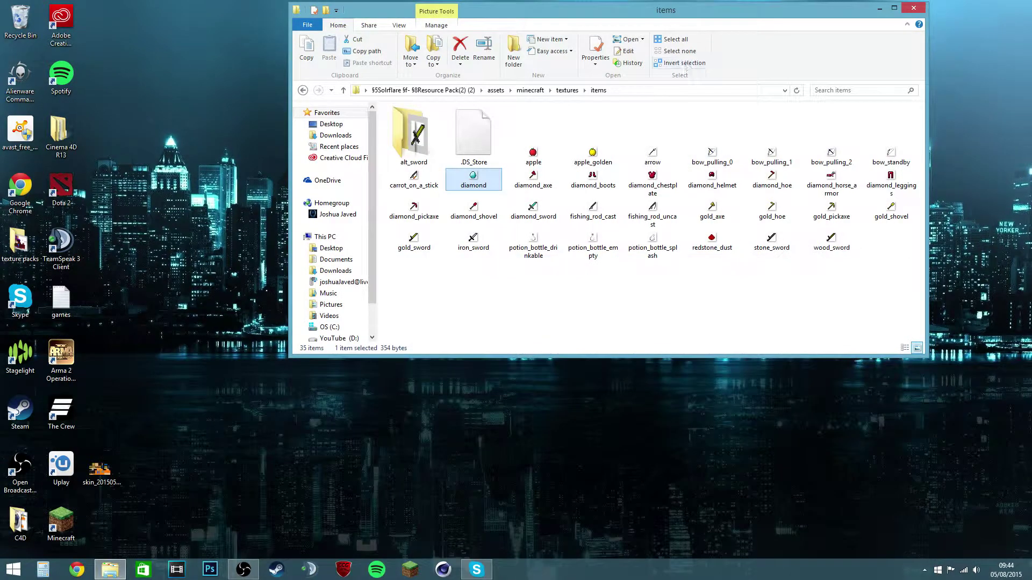
pyautogui.moveTo(678, 13); pyautogui.dragTo(730, 208)
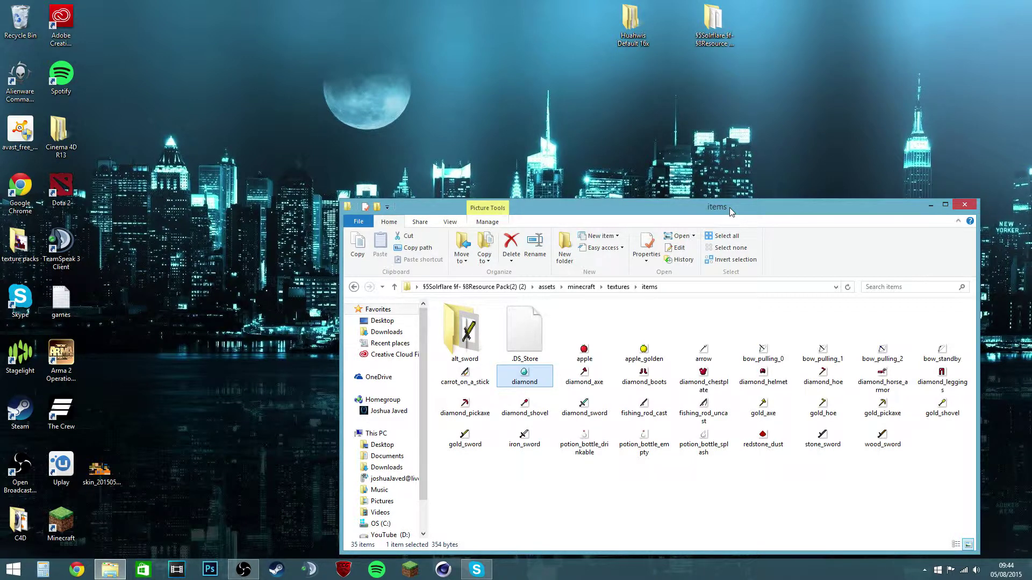
# Return to the Solrflare pack root, preview the pack image, and select assets
pyautogui.click(353, 287)
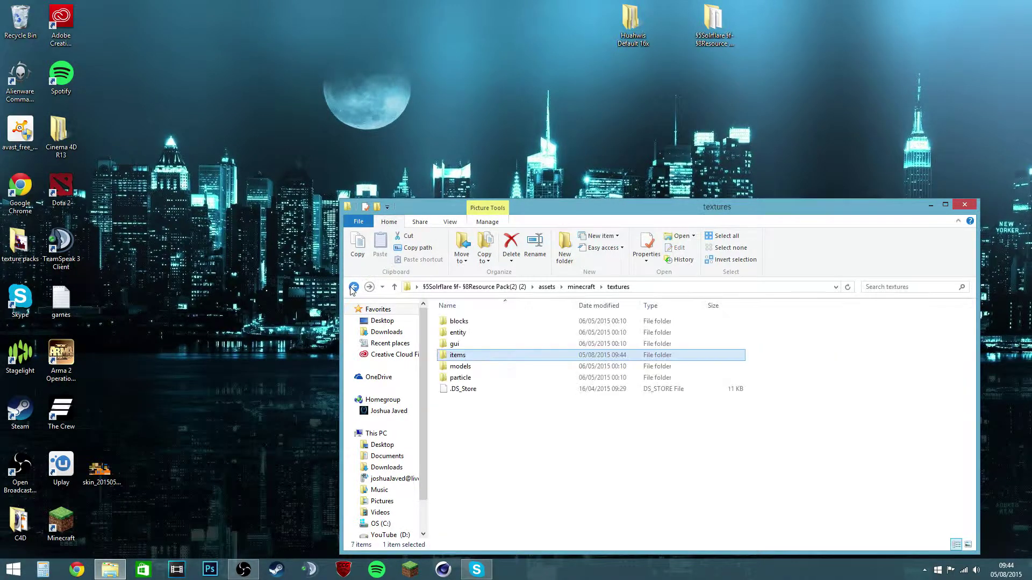
pyautogui.click(353, 287)
pyautogui.click(353, 287)
pyautogui.click(354, 287)
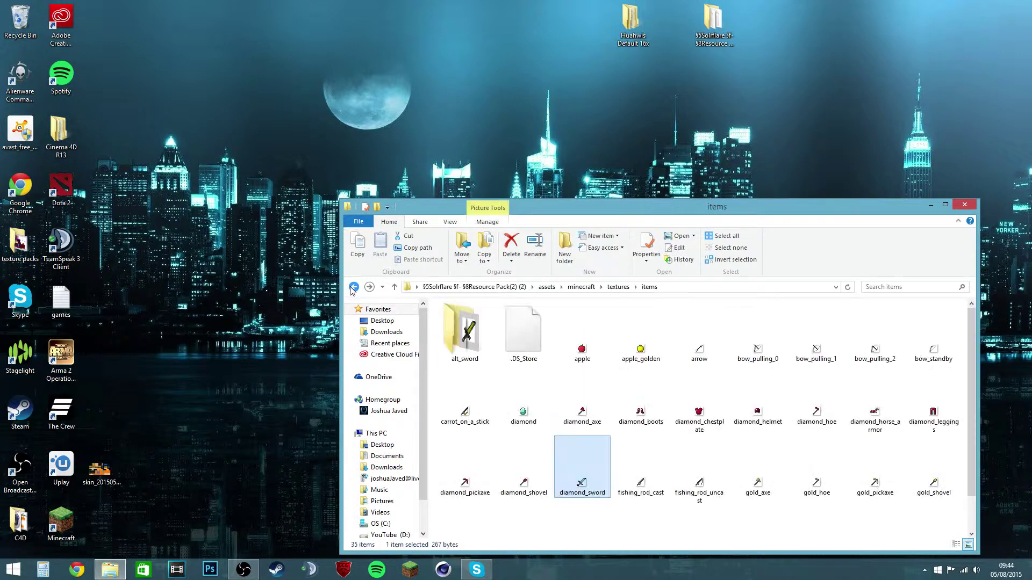
pyautogui.click(473, 287)
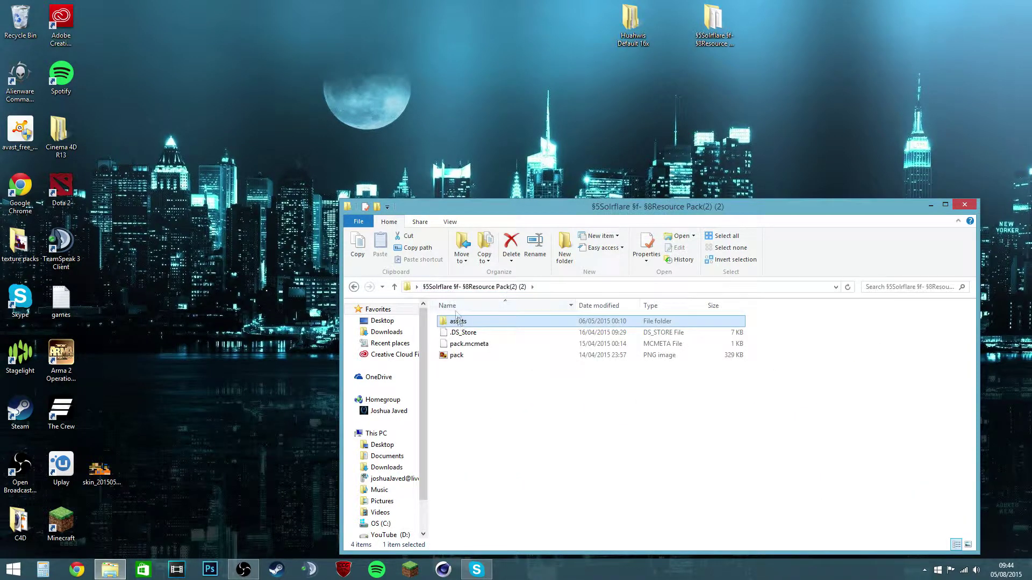
pyautogui.doubleClick(472, 356)
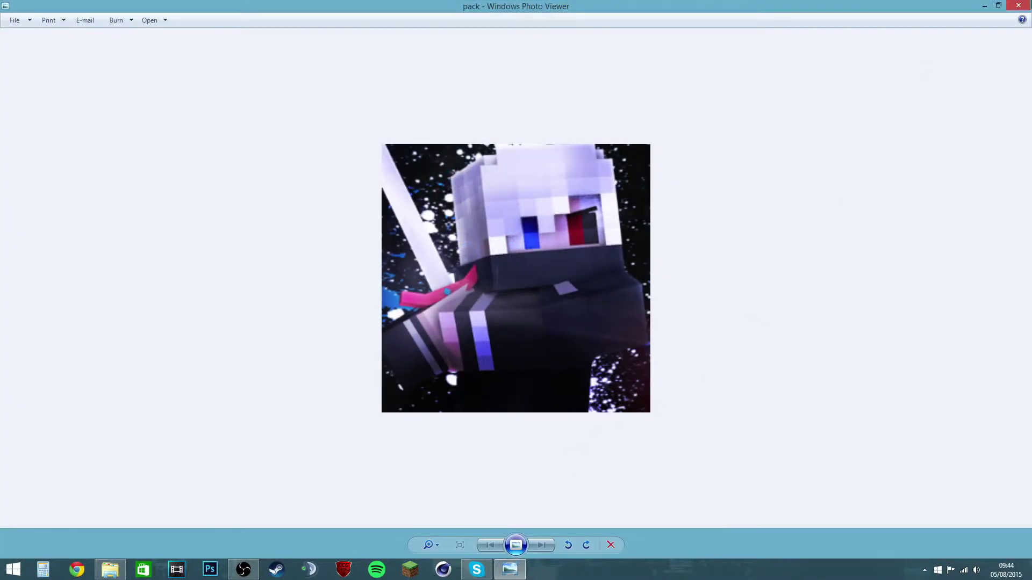
pyautogui.click(1019, 6)
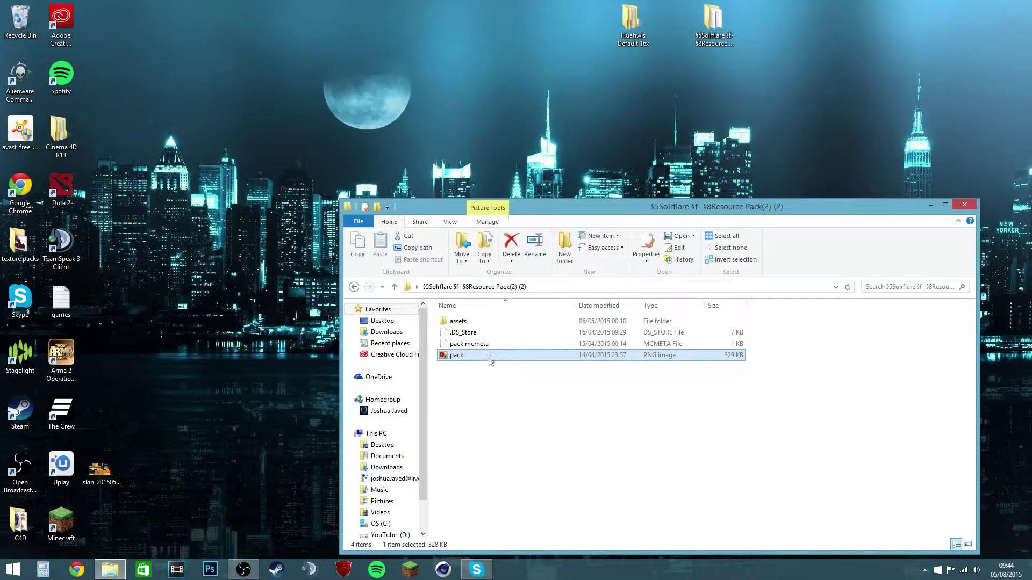
pyautogui.click(463, 322)
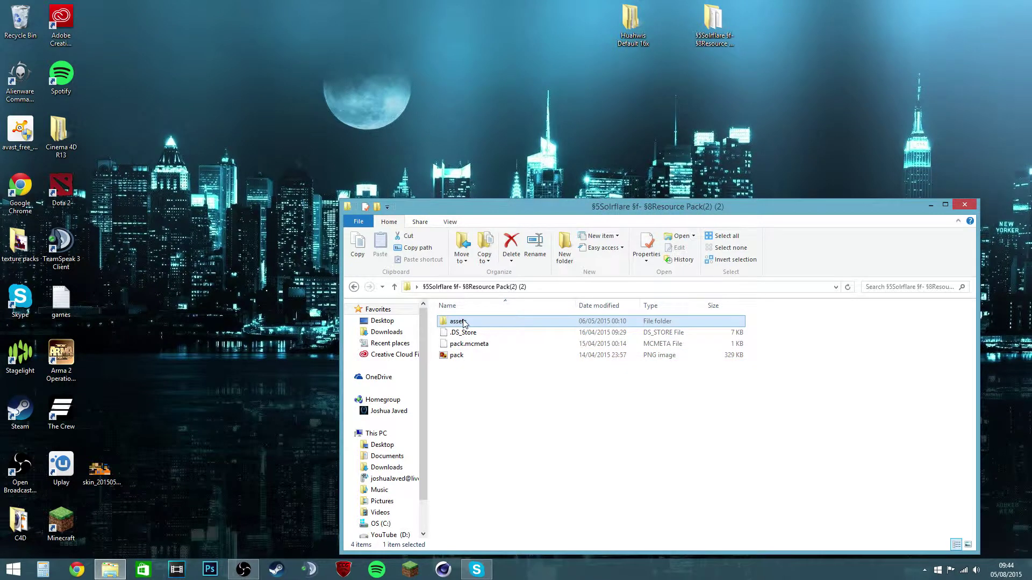
# Select assets, .DS_Store, pack.mcmeta and pack, and open their context menu
pyautogui.keyDown('shift'); pyautogui.click(480, 357); pyautogui.keyUp('shift')
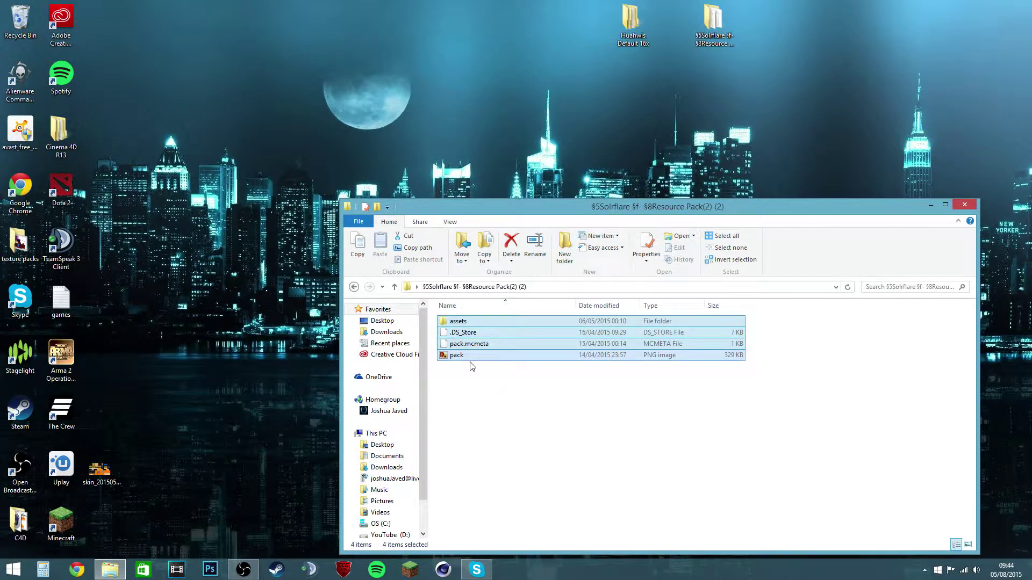
pyautogui.rightClick(495, 344)
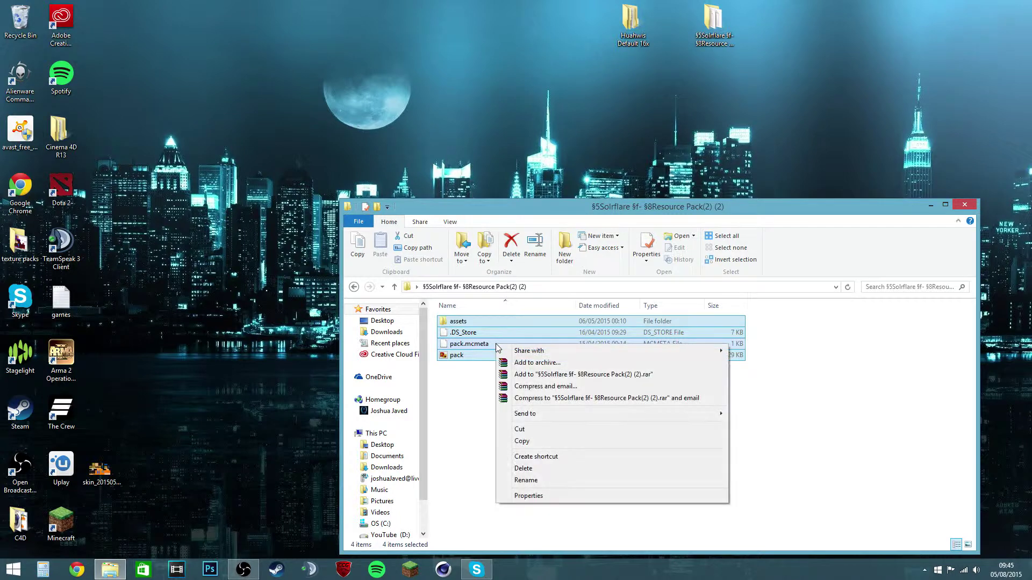
# Add the four files to a ZIP archive named 'Texture pack edit YouTube.zip'
pyautogui.click(538, 363)
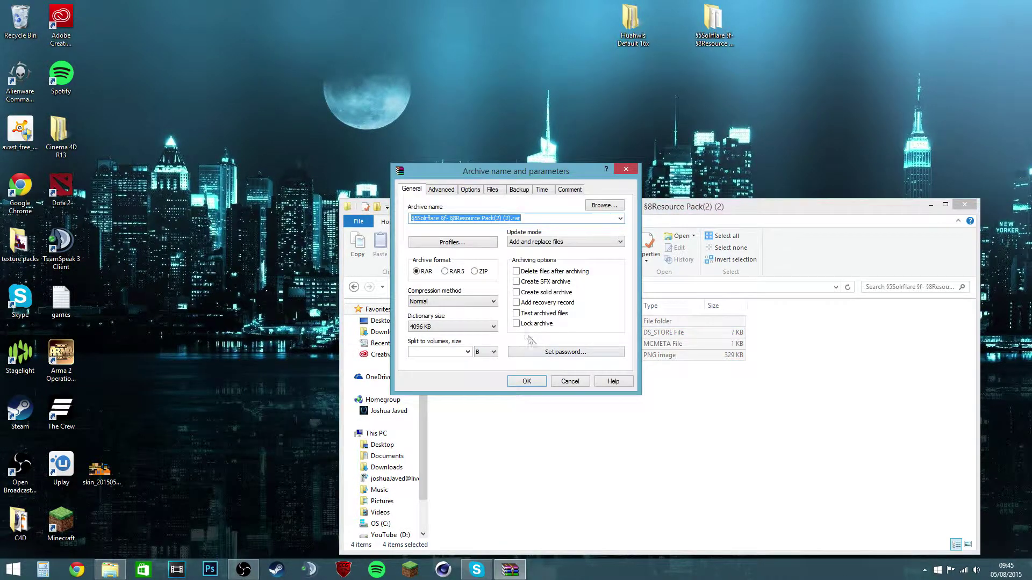
pyautogui.click(528, 219)
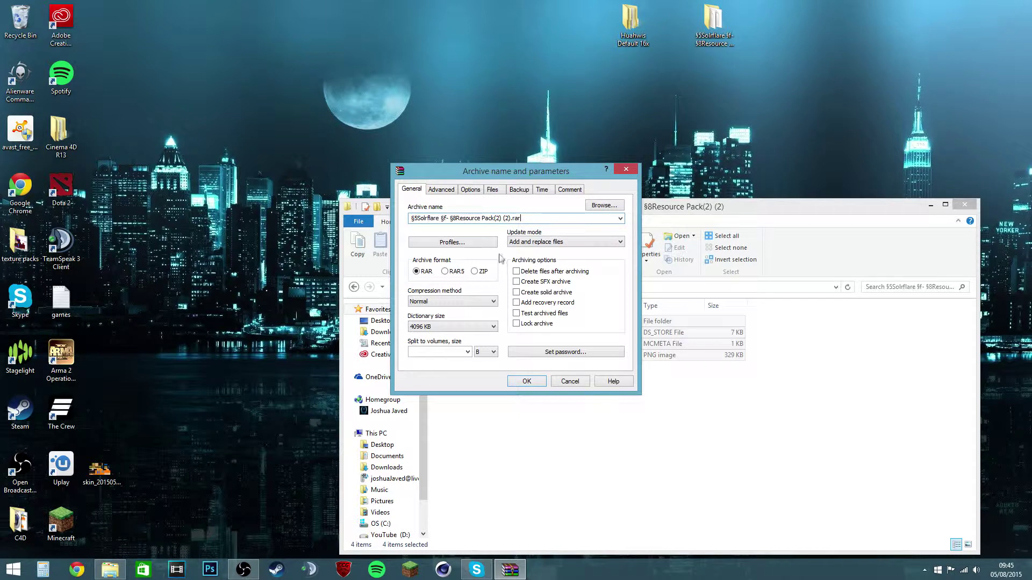
pyautogui.click(480, 274)
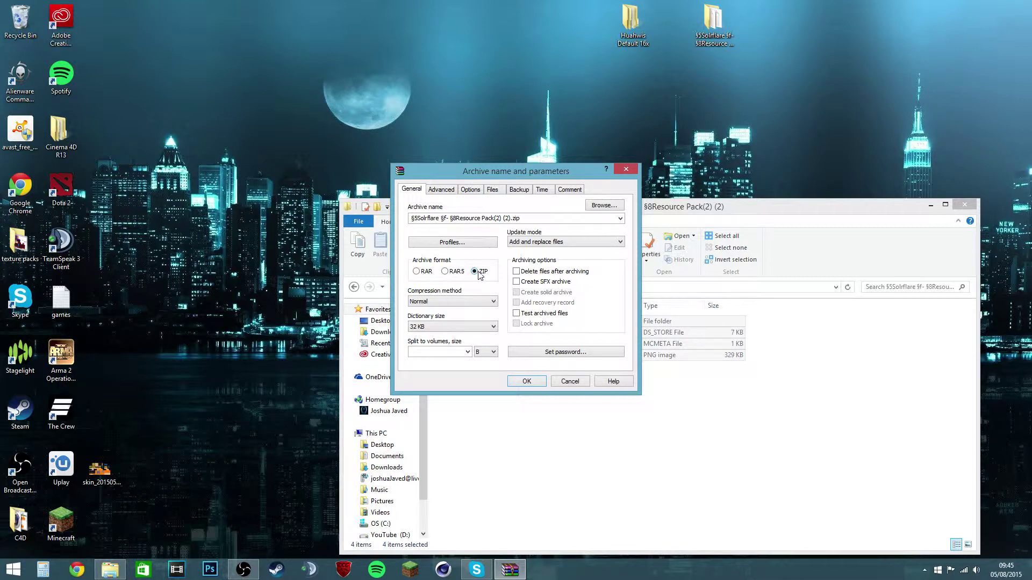
pyautogui.hotkey('ctrl', 'a')
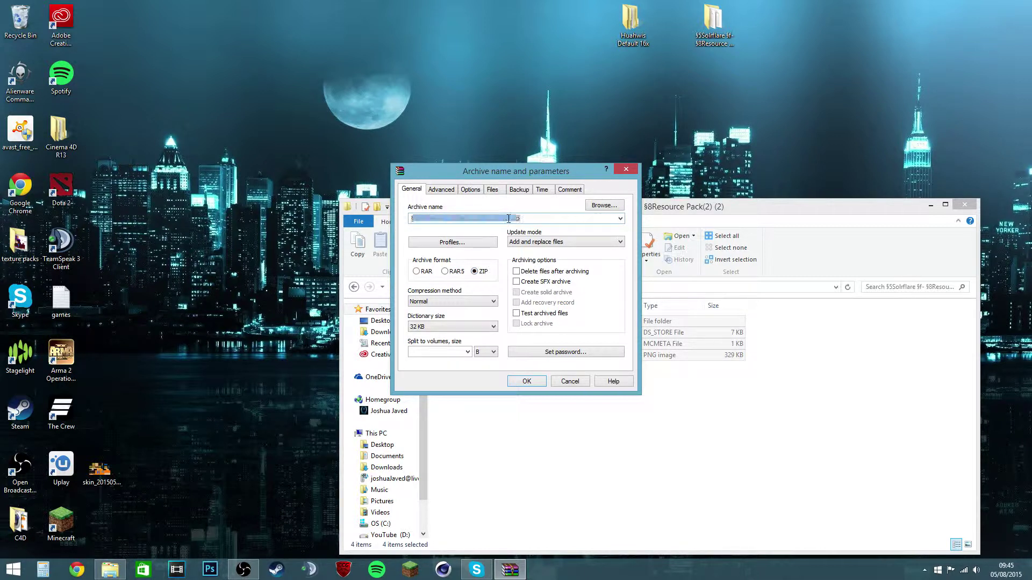
pyautogui.click(510, 219)
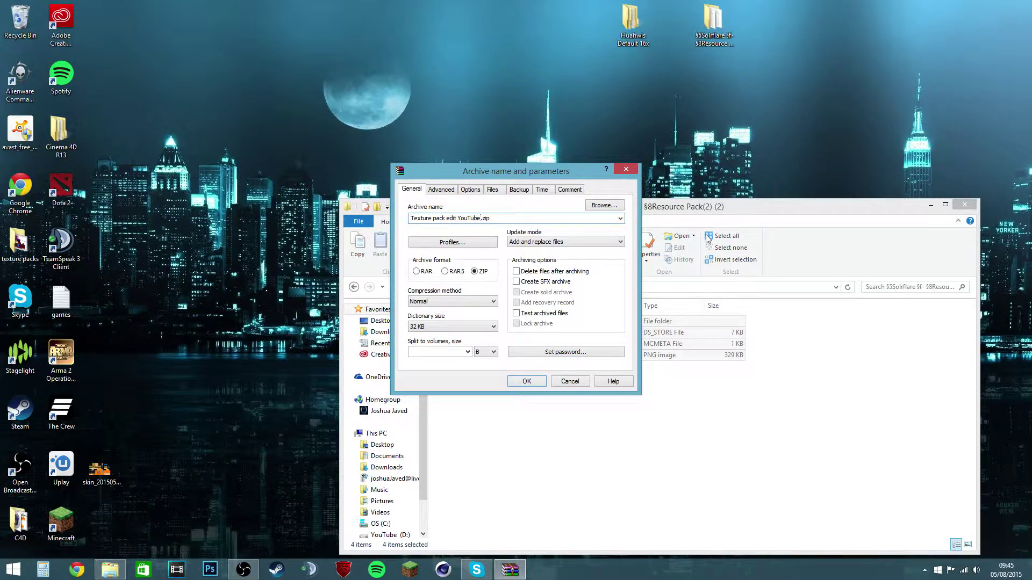
pyautogui.click(526, 382)
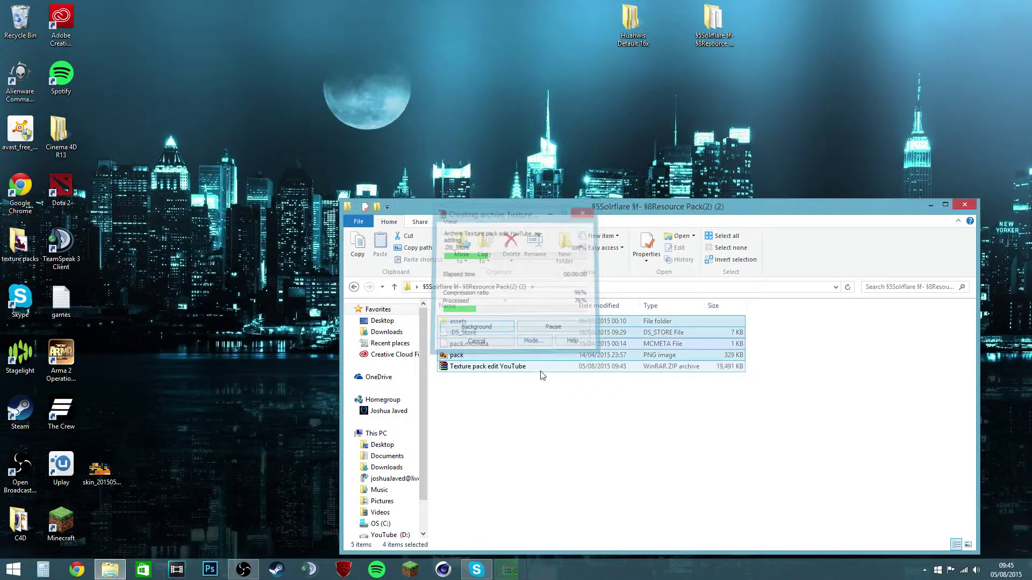
# Move the Texture pack edit YouTube ZIP onto the desktop and close the pack folder
pyautogui.click(503, 368)
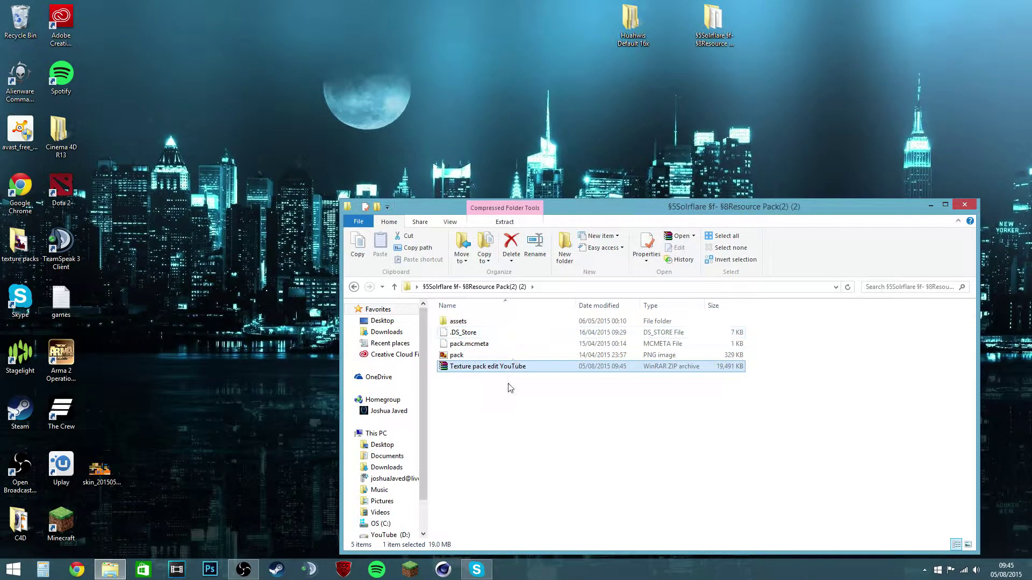
pyautogui.moveTo(500, 374); pyautogui.dragTo(145, 32)
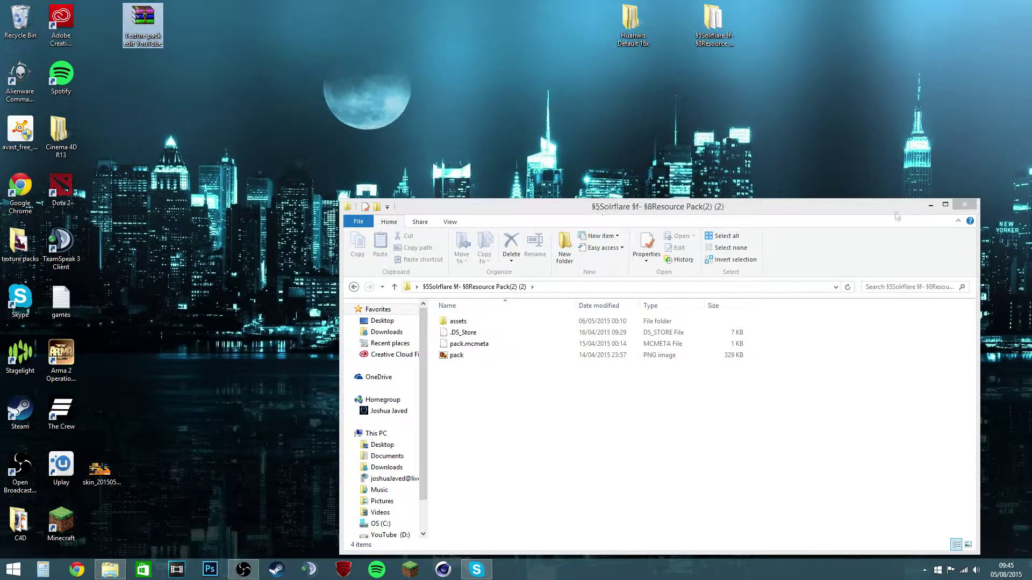
pyautogui.click(965, 205)
# Put the Solrflare and Huahwis Default 16x folders into the texture packs folder
pyautogui.moveTo(633, 24); pyautogui.dragTo(919, 26)
pyautogui.moveTo(713, 21); pyautogui.dragTo(22, 242)
pyautogui.moveTo(916, 22); pyautogui.dragTo(22, 245)
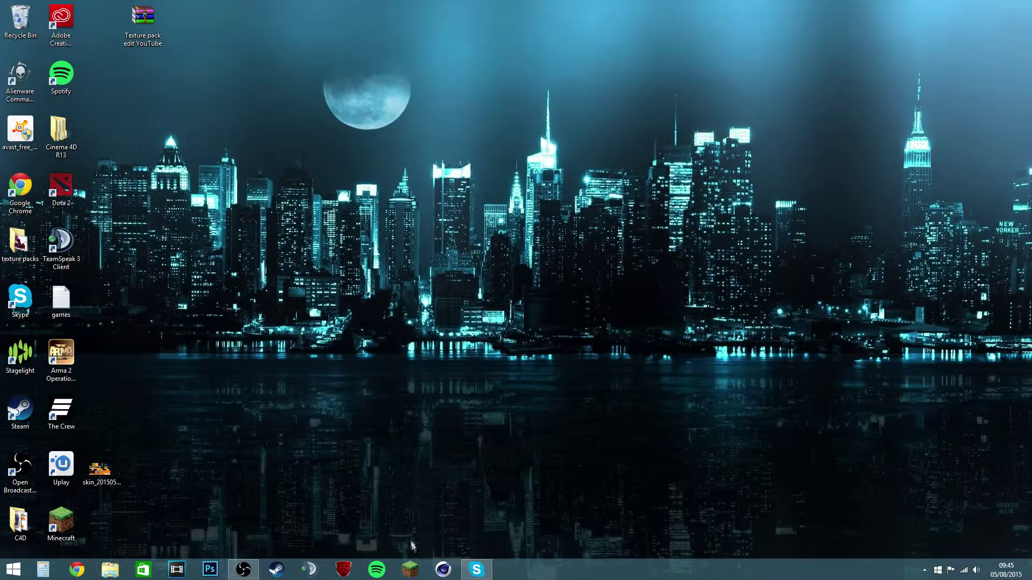
# Launch Minecraft offline and open Options > Resource Packs, scrolling the available list
pyautogui.click(410, 569)
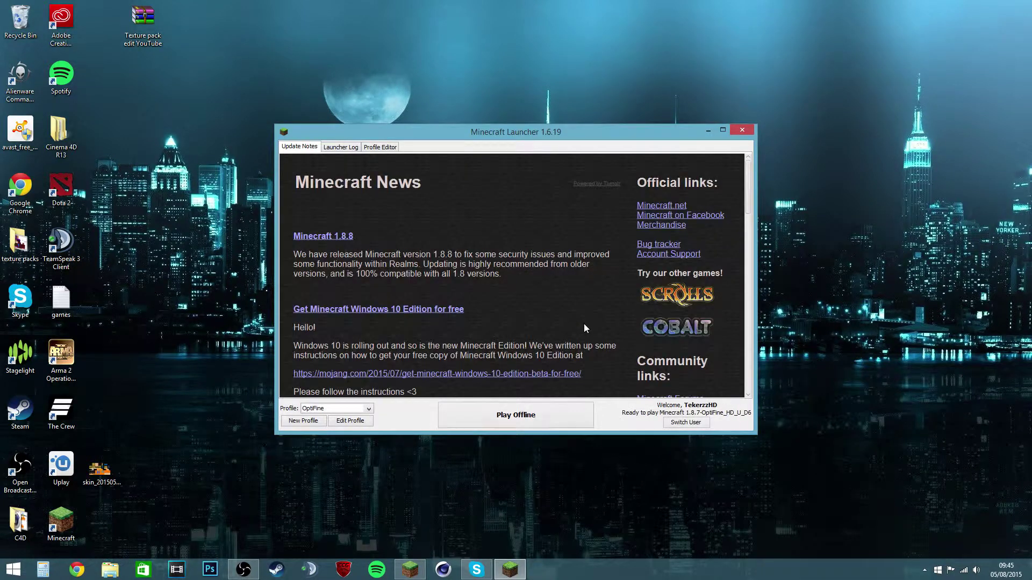
pyautogui.click(528, 428)
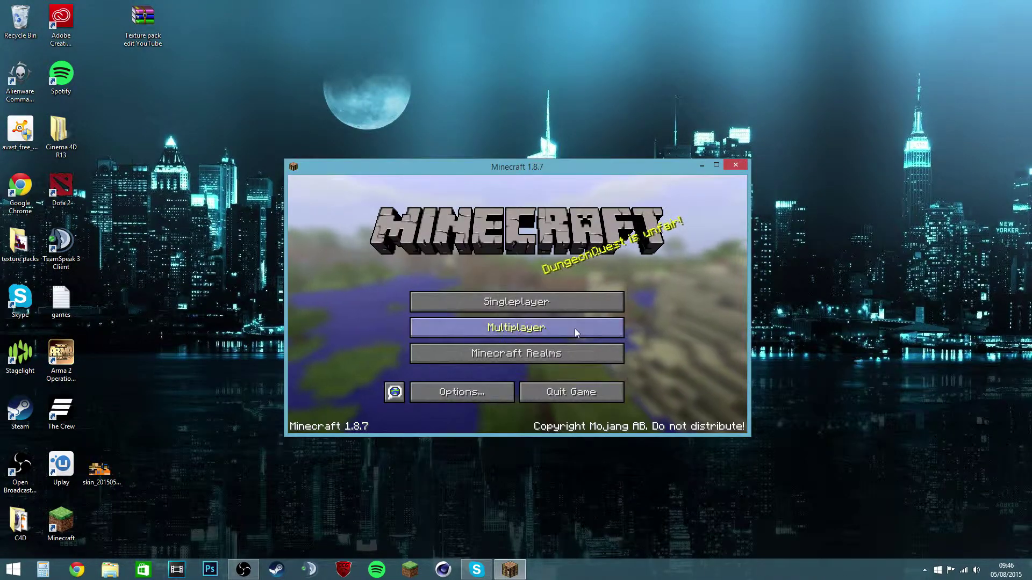
pyautogui.click(462, 391)
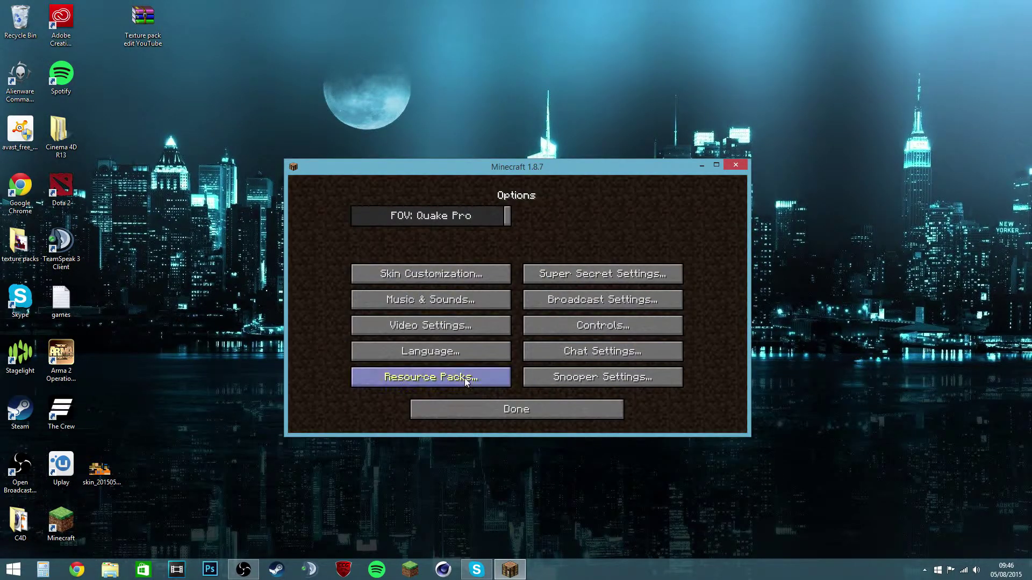
pyautogui.click(461, 379)
pyautogui.scroll(-5, 383, 310)
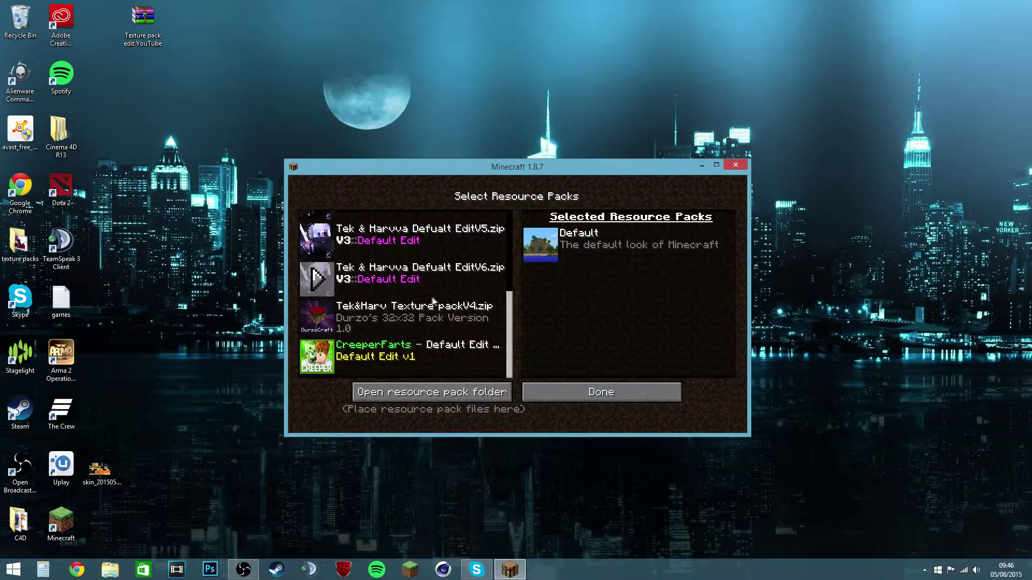
pyautogui.scroll(3, 382, 308)
# Copy the Texture pack edit YouTube archive from the desktop into the resourcepacks folder, then close the folder
pyautogui.click(412, 391)
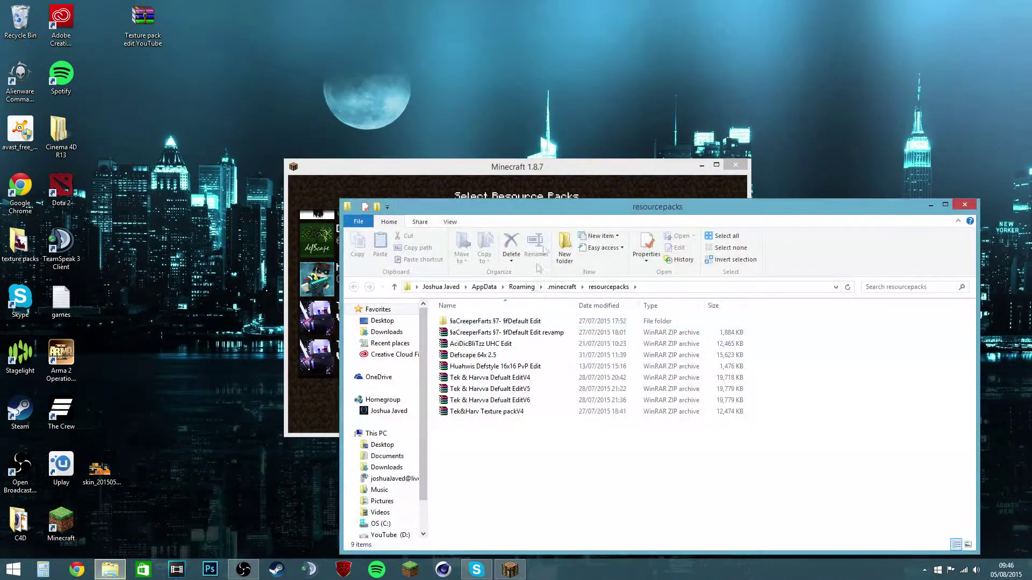
pyautogui.moveTo(562, 210); pyautogui.dragTo(454, 153)
pyautogui.moveTo(142, 19); pyautogui.dragTo(364, 417)
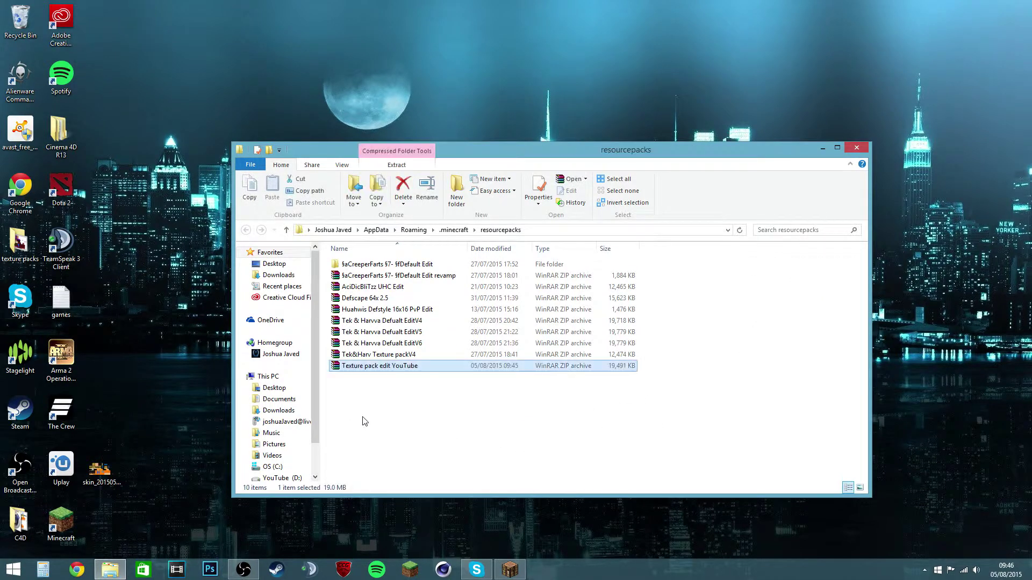
pyautogui.click(856, 147)
# Move Texture pack edit YouTube.zip to the selected resource packs and confirm with Done
pyautogui.click(527, 393)
pyautogui.click(508, 407)
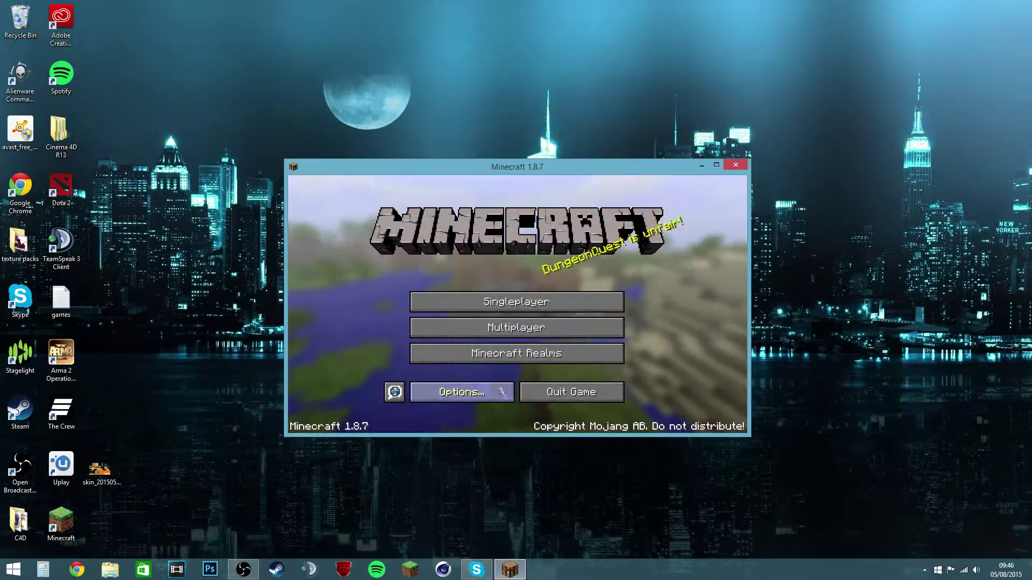
pyautogui.click(485, 387)
pyautogui.click(431, 350)
pyautogui.scroll(-5, 451, 301)
pyautogui.scroll(-1, 451, 305)
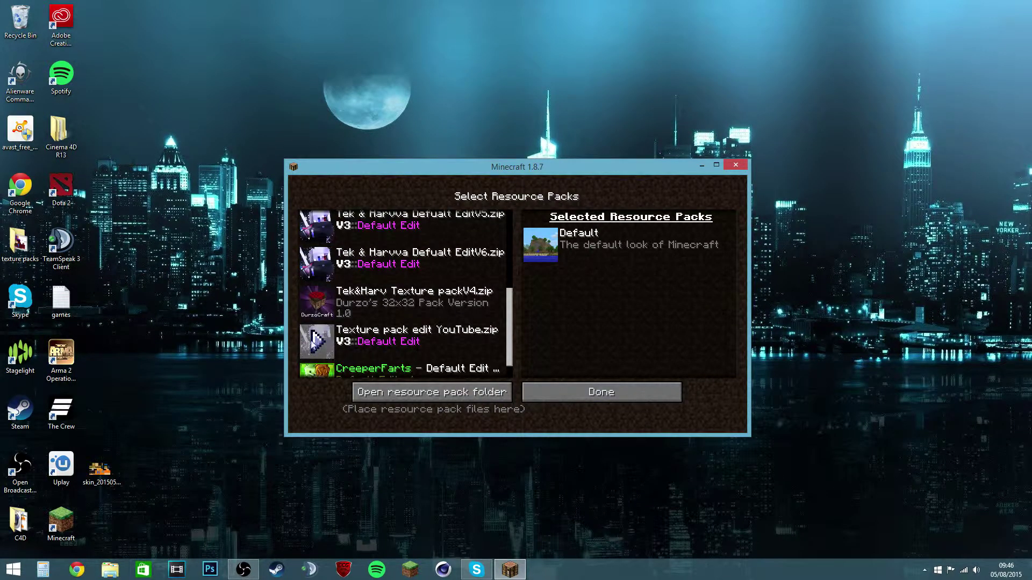
pyautogui.click(315, 345)
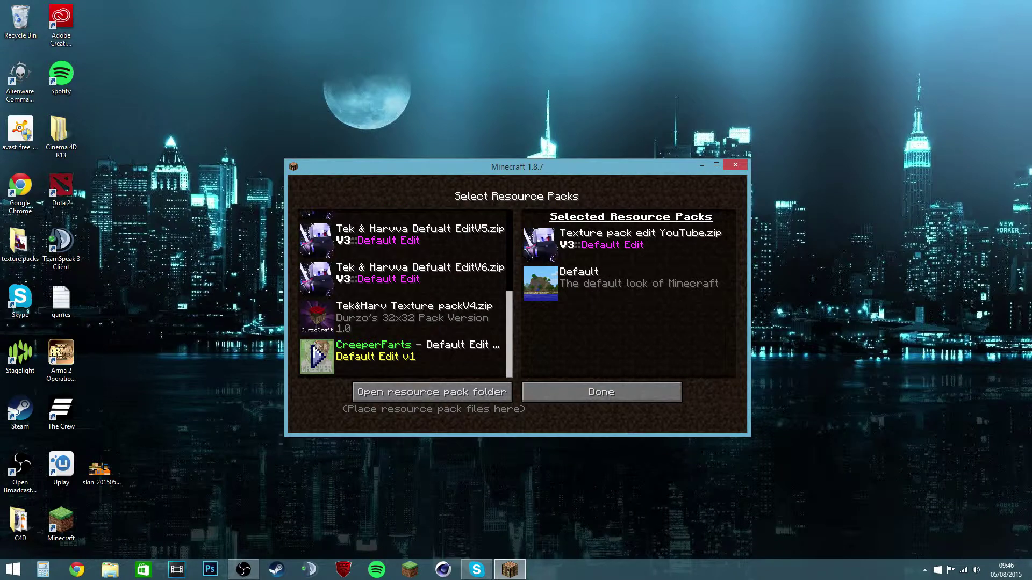
pyautogui.click(624, 393)
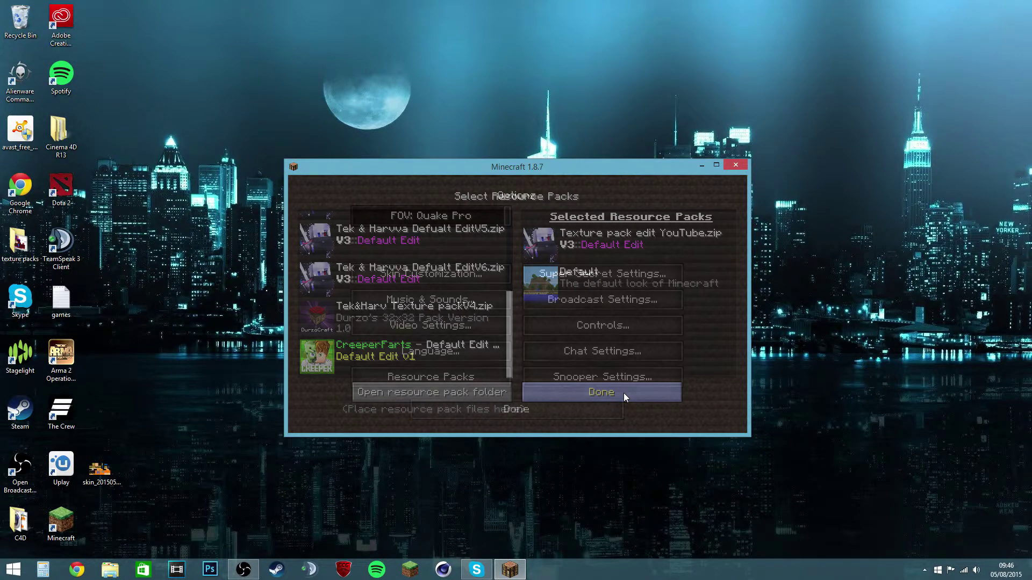
# Start a new Singleplayer world with the game mode set to Creative
pyautogui.click(457, 413)
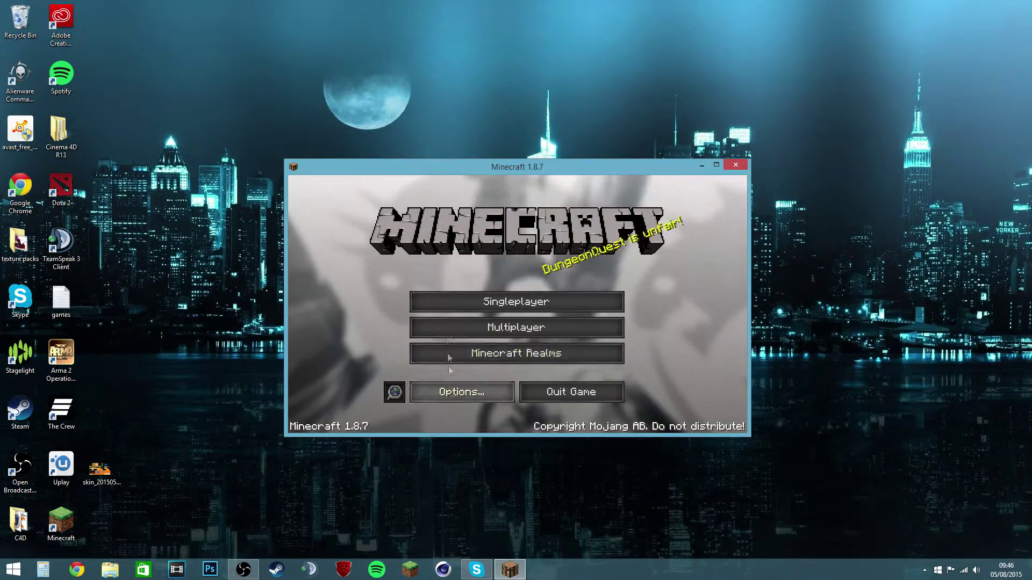
pyautogui.click(473, 301)
pyautogui.click(602, 387)
pyautogui.click(508, 309)
pyautogui.click(533, 307)
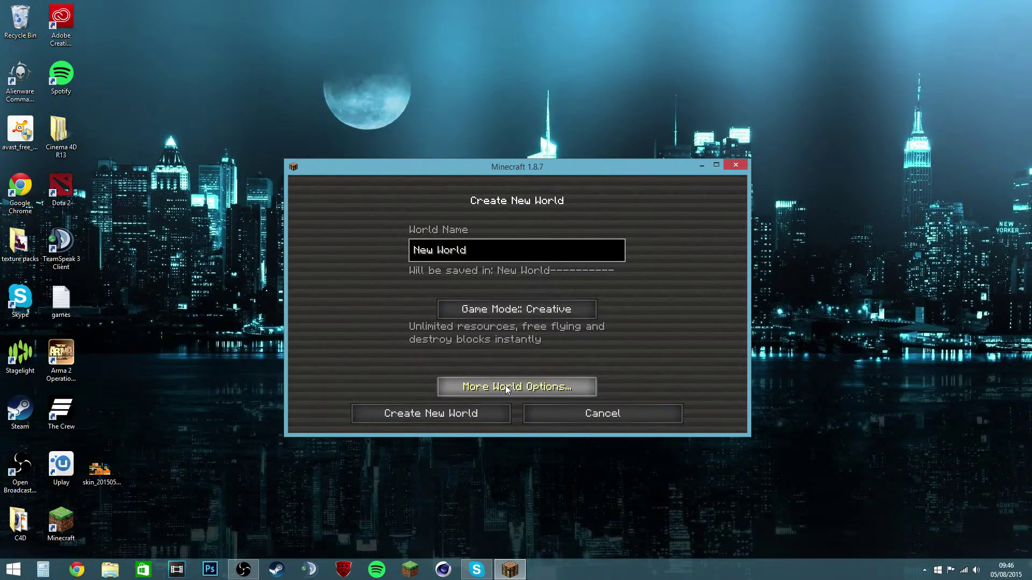
pyautogui.click(506, 386)
# Generate the world and put the Red Diamond Sword and bow from Combat into hotbar slots 1 and 2
pyautogui.click(467, 415)
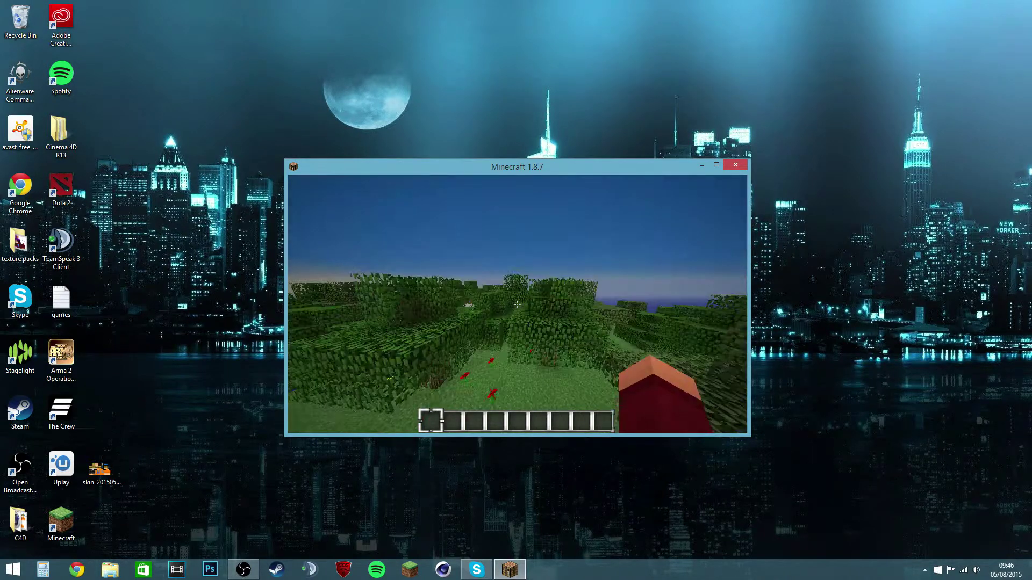
pyautogui.press('e')
pyautogui.click(490, 390)
pyautogui.scroll(3, 516, 301)
pyautogui.press('1')
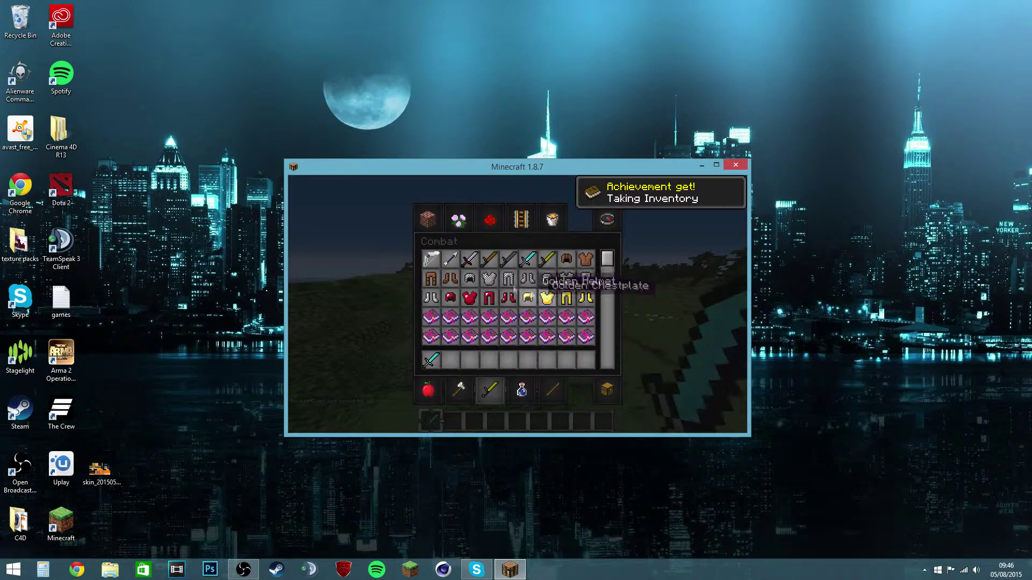
pyautogui.press('2')
# Switch between the bow and the Red Diamond Sword in hand, then reopen the creative inventory
pyautogui.press('e')
pyautogui.press('2')
pyautogui.press('1')
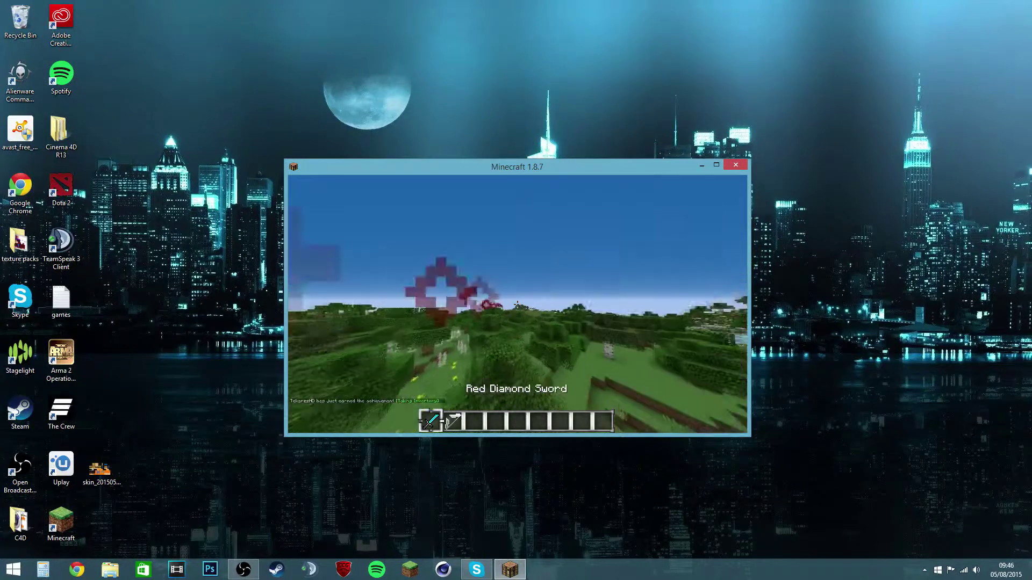
pyautogui.press('e')
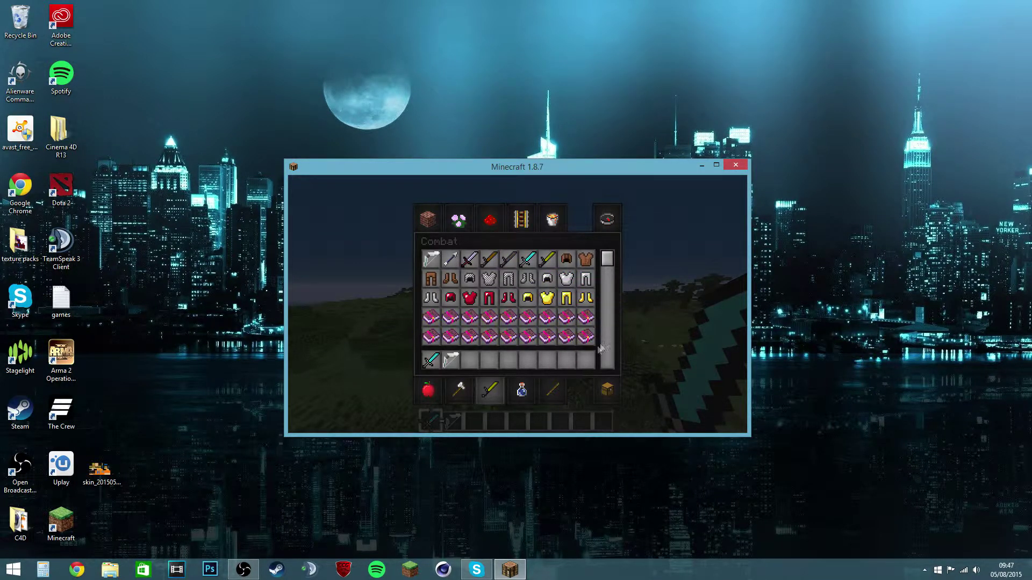
# Browse the Brewing, Materials, Tools and Foodstuffs tabs, then search 'diamon' and place the diamond in hotbar slot 3
pyautogui.click(521, 391)
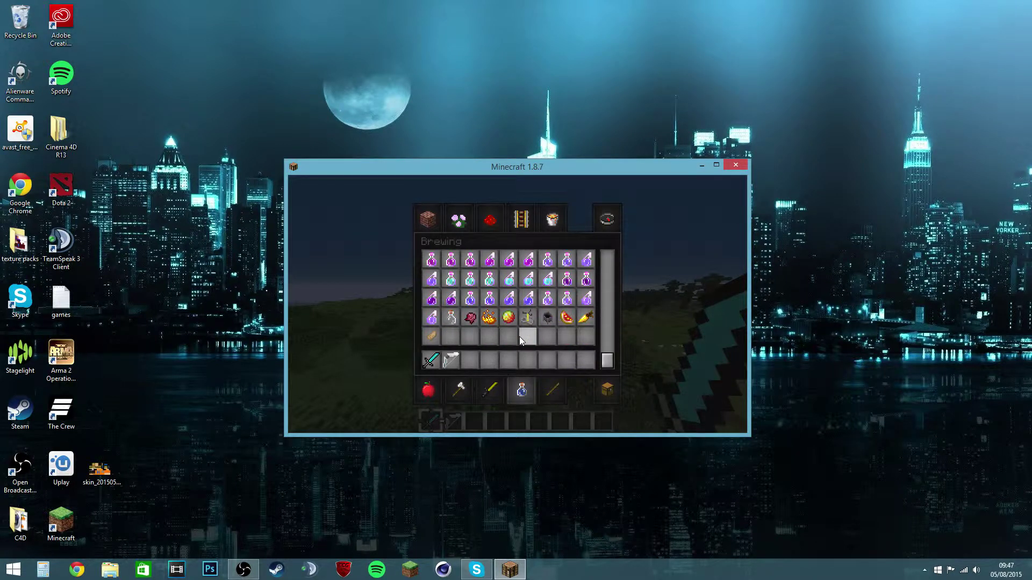
pyautogui.click(553, 391)
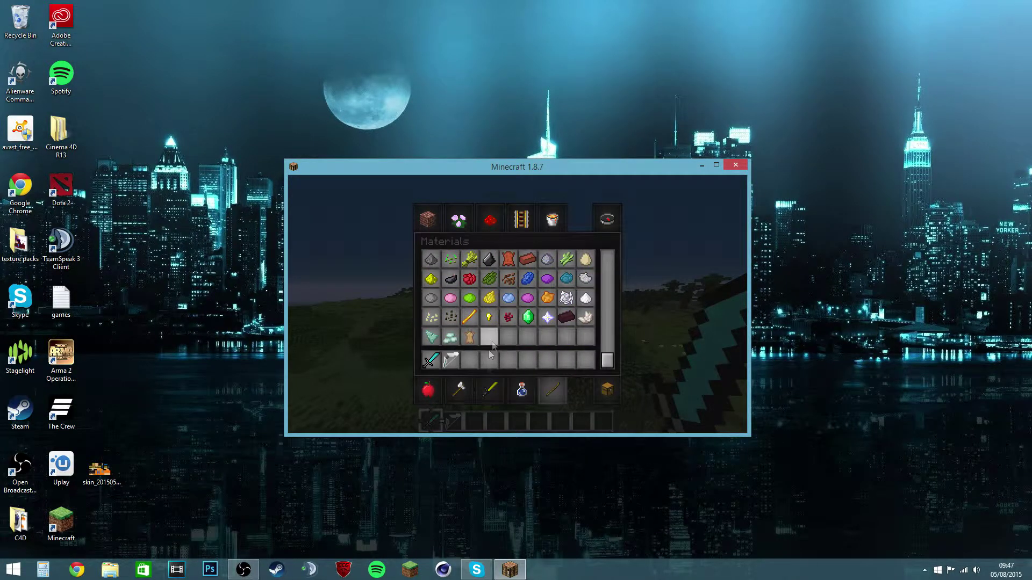
pyautogui.click(459, 390)
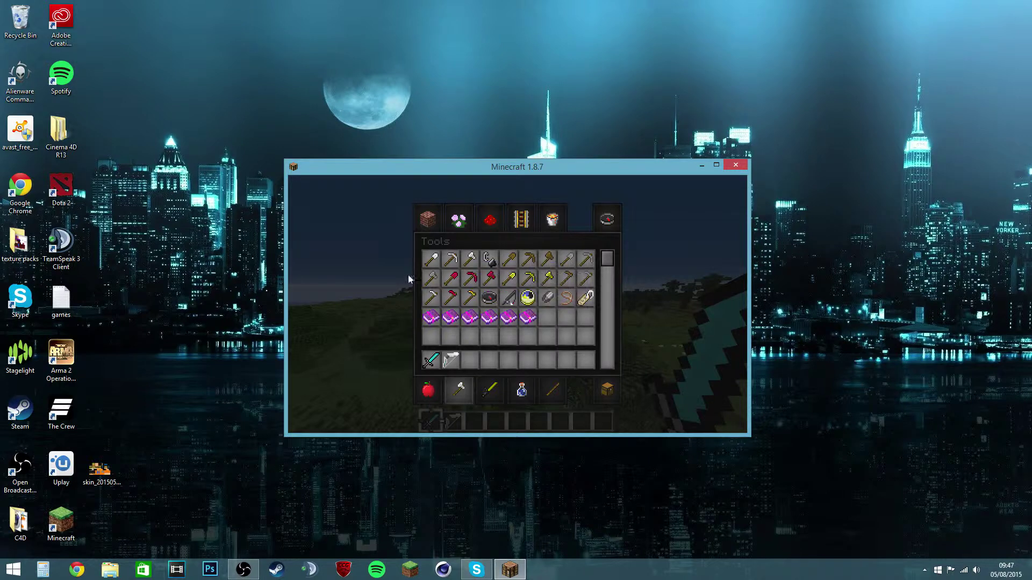
pyautogui.click(428, 390)
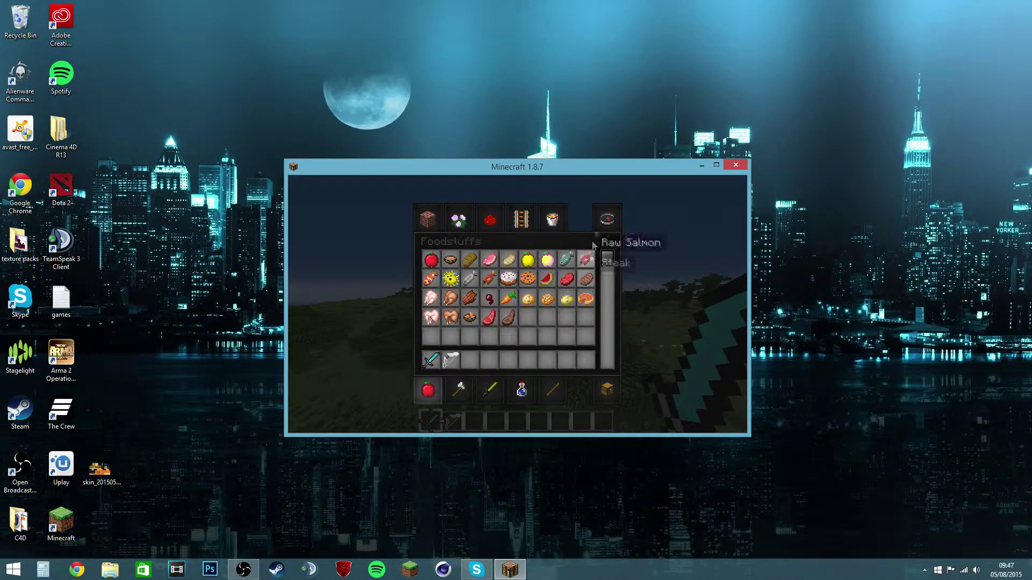
pyautogui.click(607, 216)
pyautogui.write('diamon')
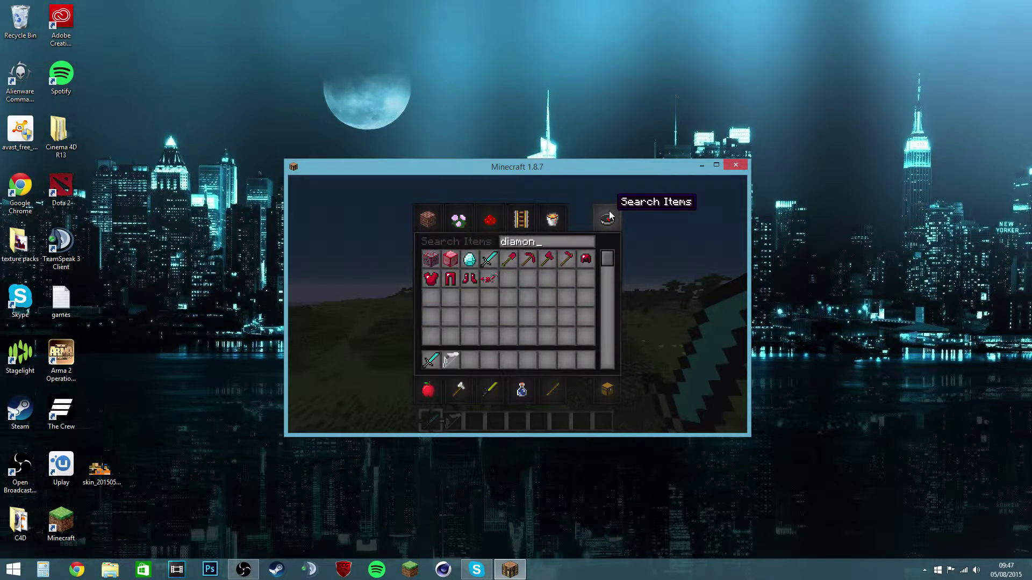
pyautogui.click(469, 259)
pyautogui.click(470, 360)
pyautogui.press('Escape')
# Hold and drop the red diamond, show the Red Diamond Sword, and fire an arrow from the bow
pyautogui.press('3')
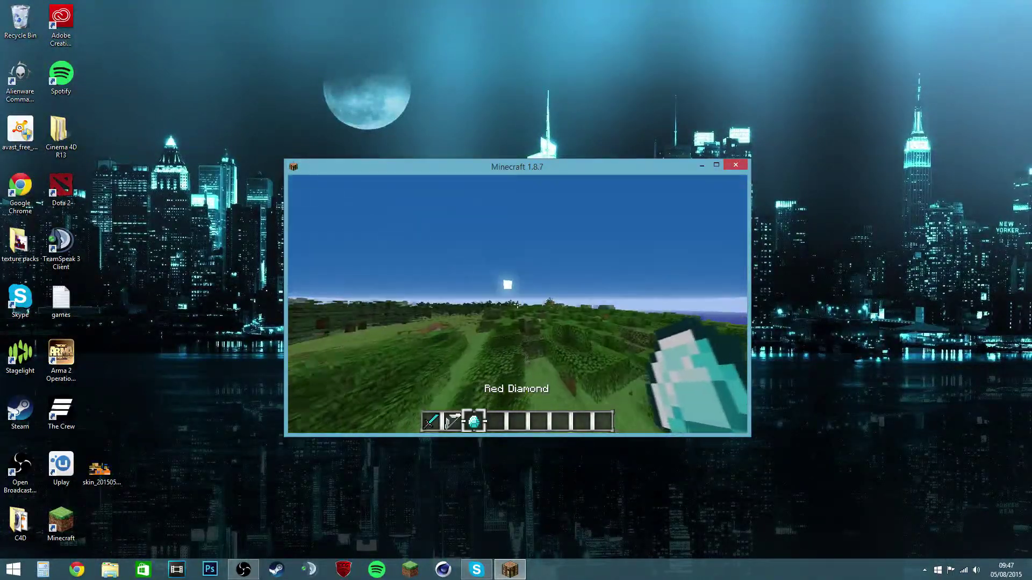
pyautogui.press('q')
pyautogui.press('2')
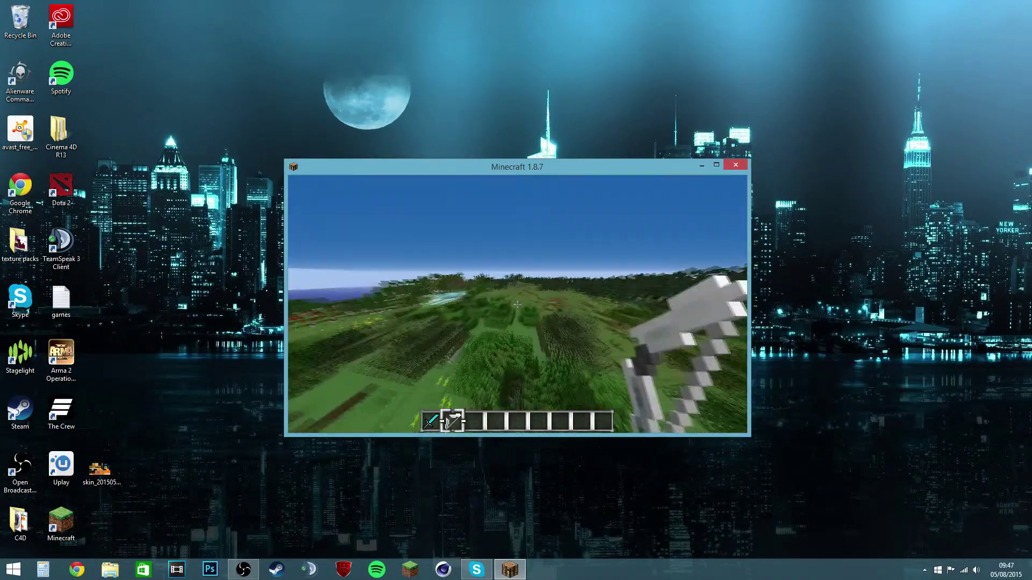
pyautogui.press('1')
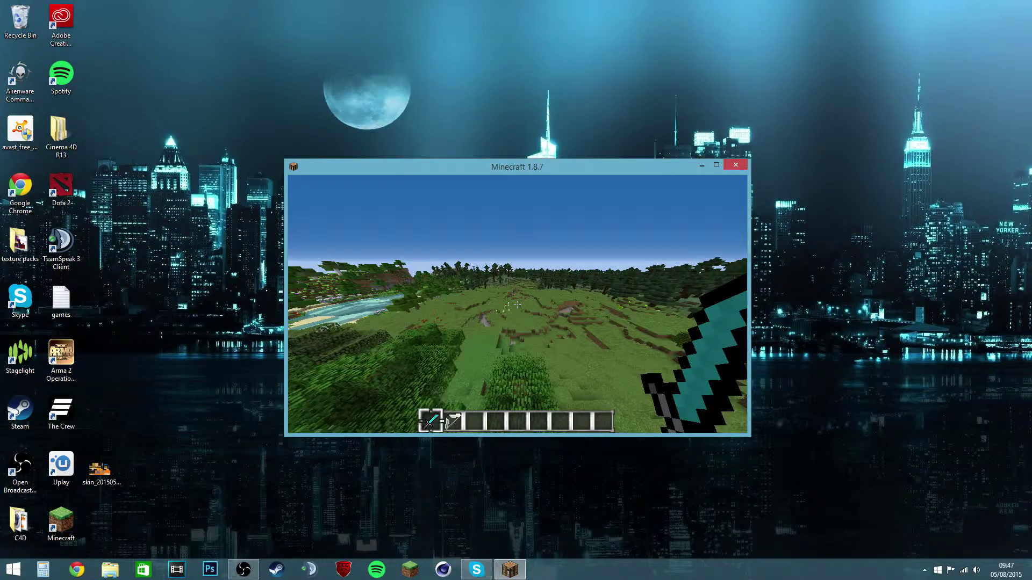
pyautogui.rightClick(517, 304)
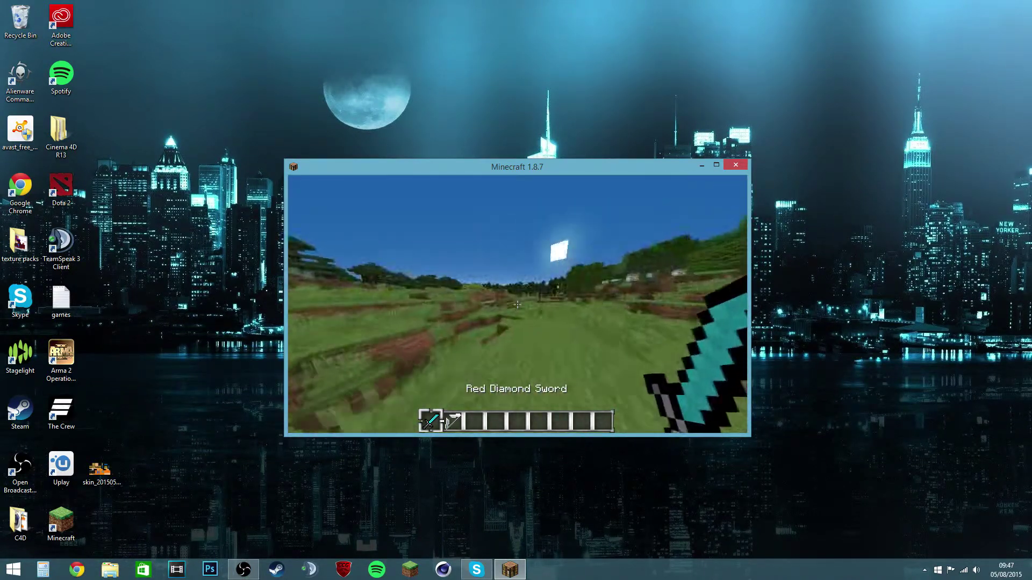
pyautogui.press('2')
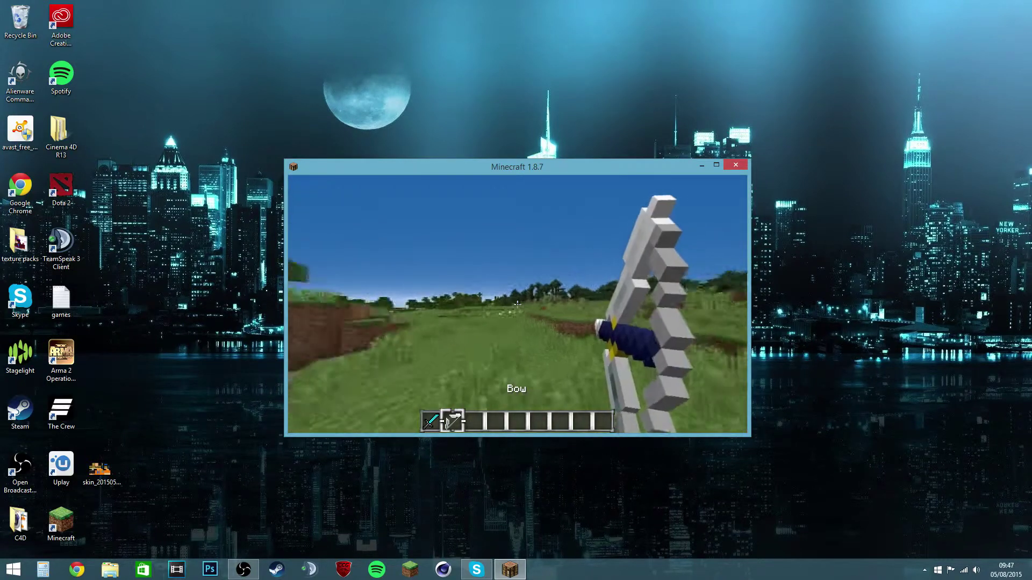